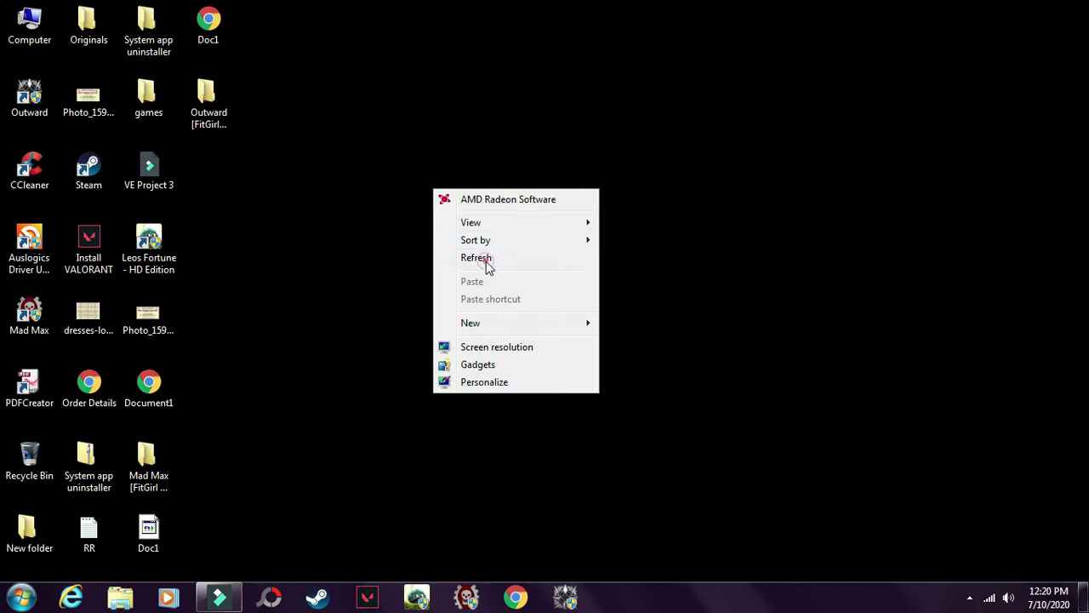
Try to set the desktop background to the second picture of the Landscapes group, and refresh the desktop.
{"action": "left_click", "coordinate": [472, 247]}
{"action": "right_click", "coordinate": [458, 218]}
{"action": "left_click", "coordinate": [542, 409]}
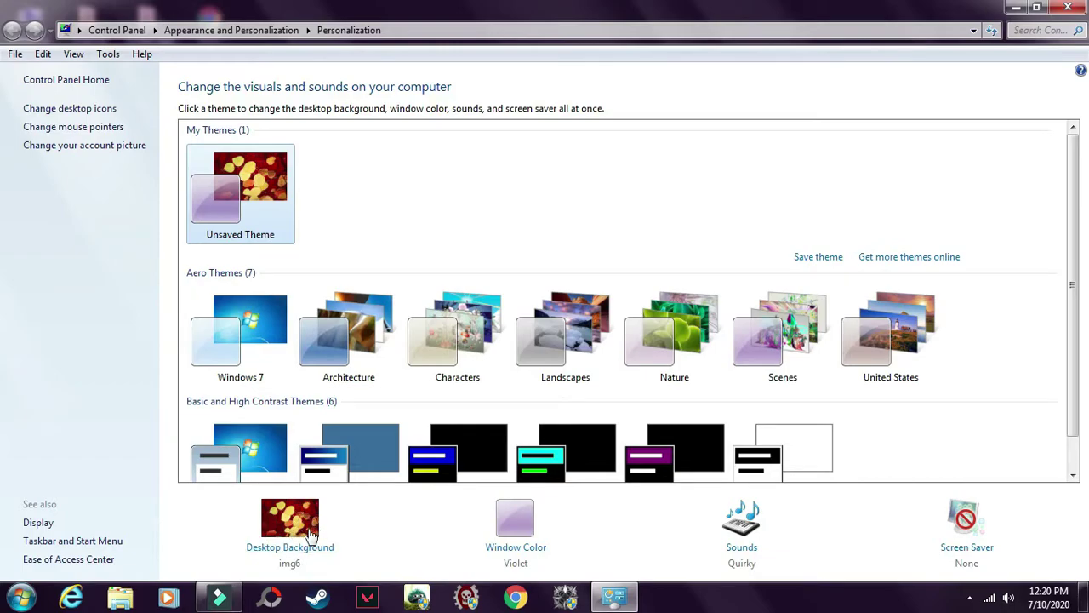
{"action": "left_click", "coordinate": [297, 554]}
{"action": "left_click", "coordinate": [491, 337]}
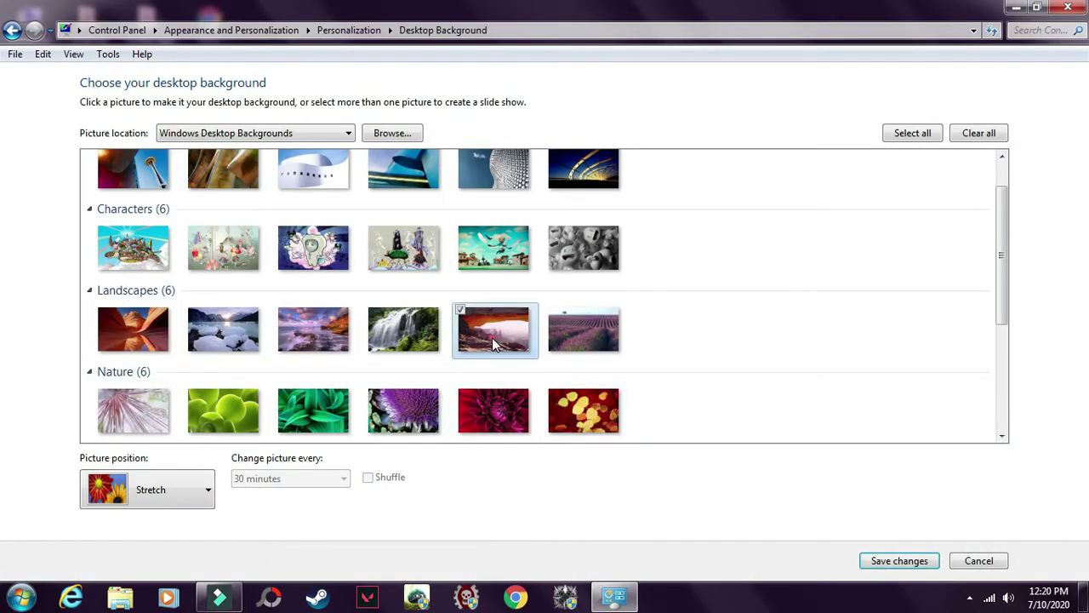
{"action": "left_click", "coordinate": [195, 342]}
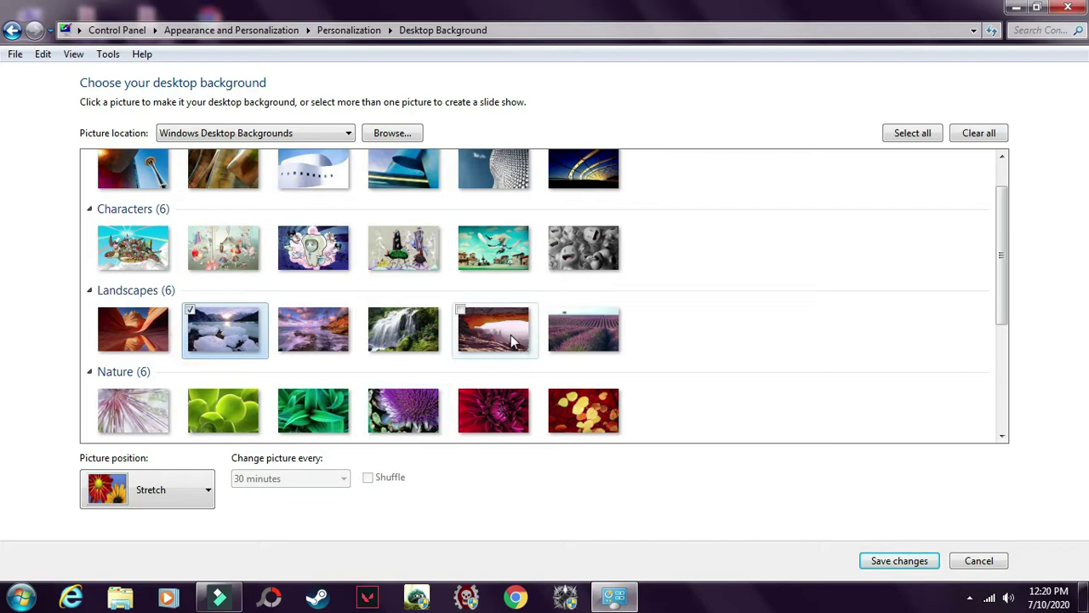
{"action": "left_click", "coordinate": [889, 562]}
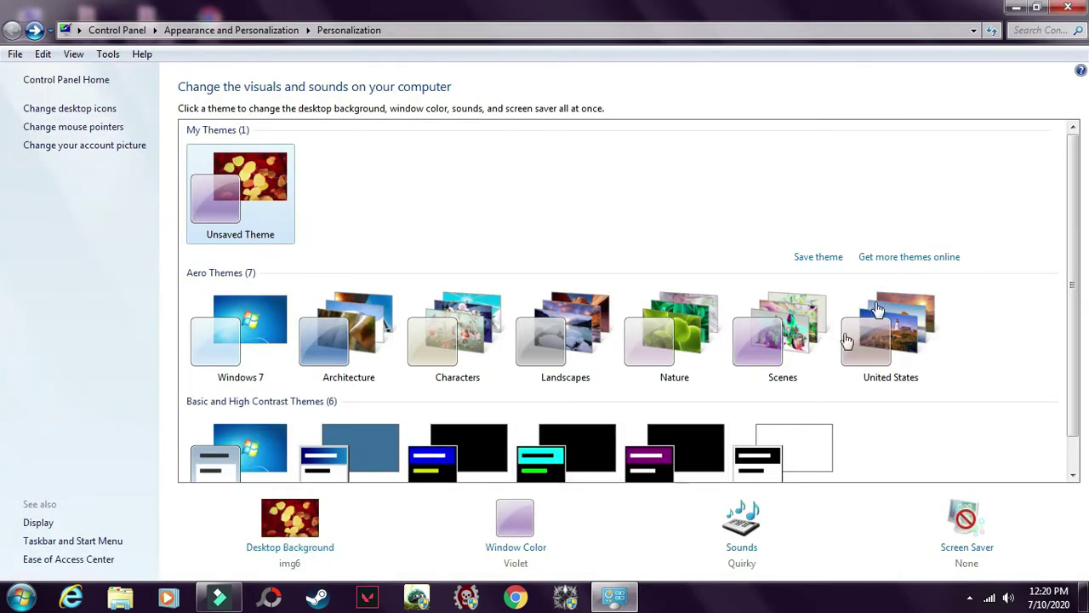
{"action": "left_click", "coordinate": [1068, 9]}
{"action": "right_click", "coordinate": [399, 151]}
{"action": "left_click", "coordinate": [511, 214]}
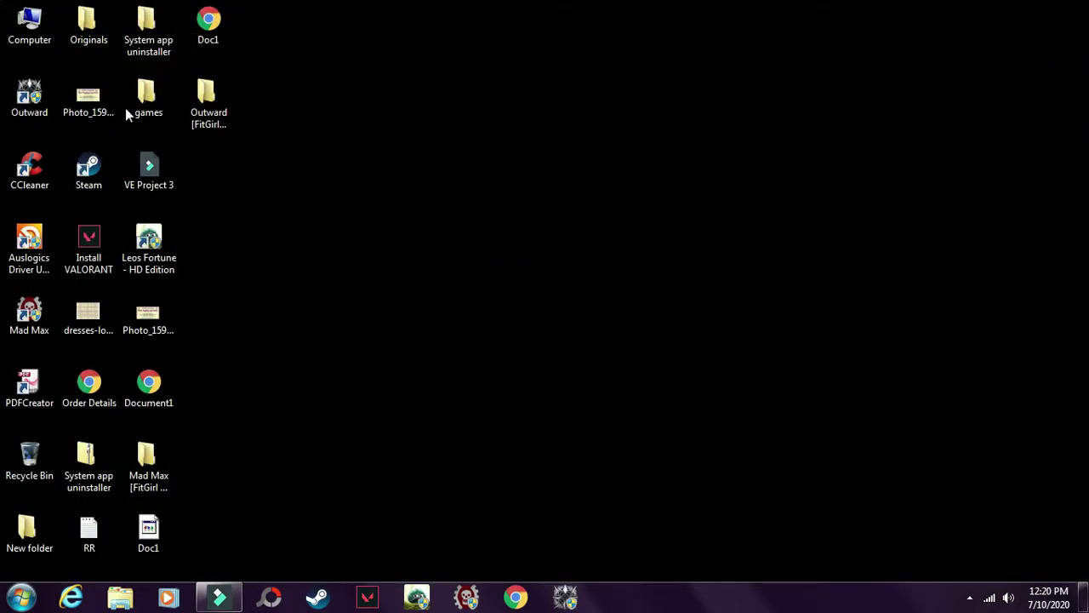
Open the System32 folder inside the Windows folder on Local Disk (C:).
{"action": "right_click", "coordinate": [37, 39]}
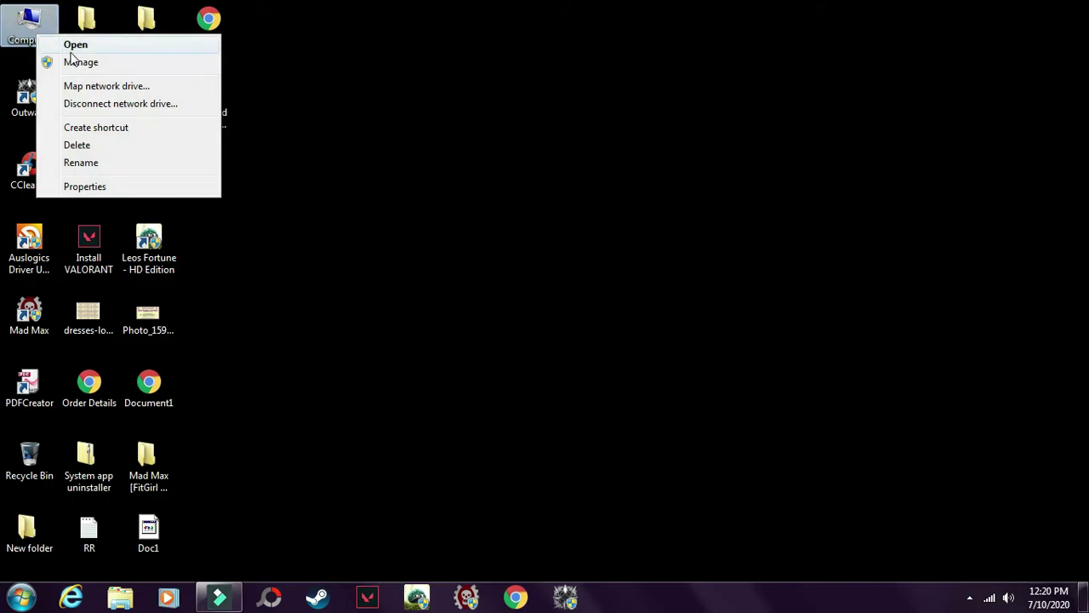
{"action": "left_click", "coordinate": [77, 45]}
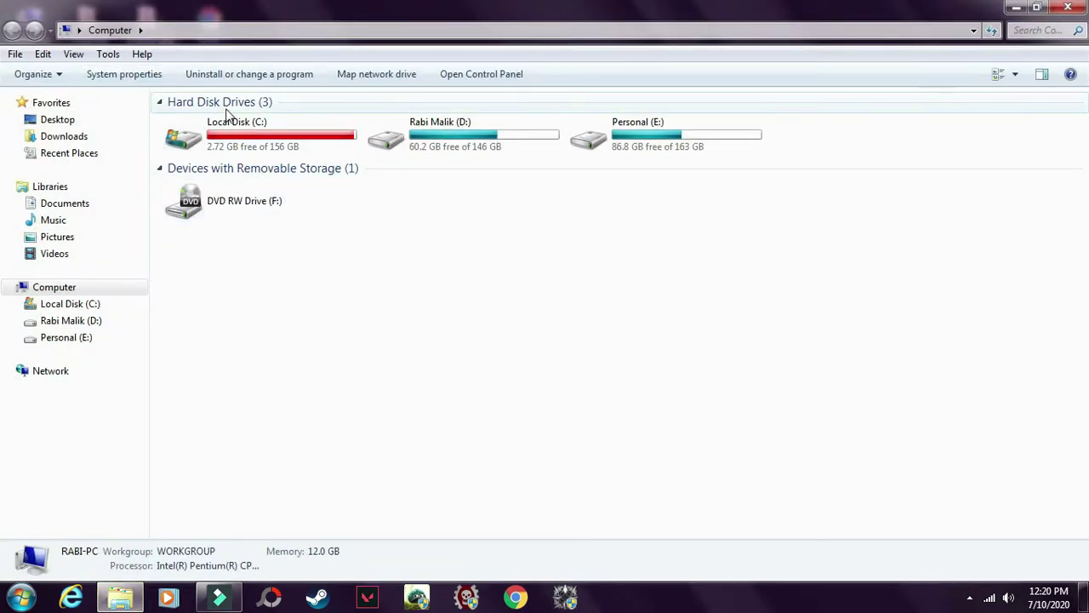
{"action": "double_click", "coordinate": [239, 139]}
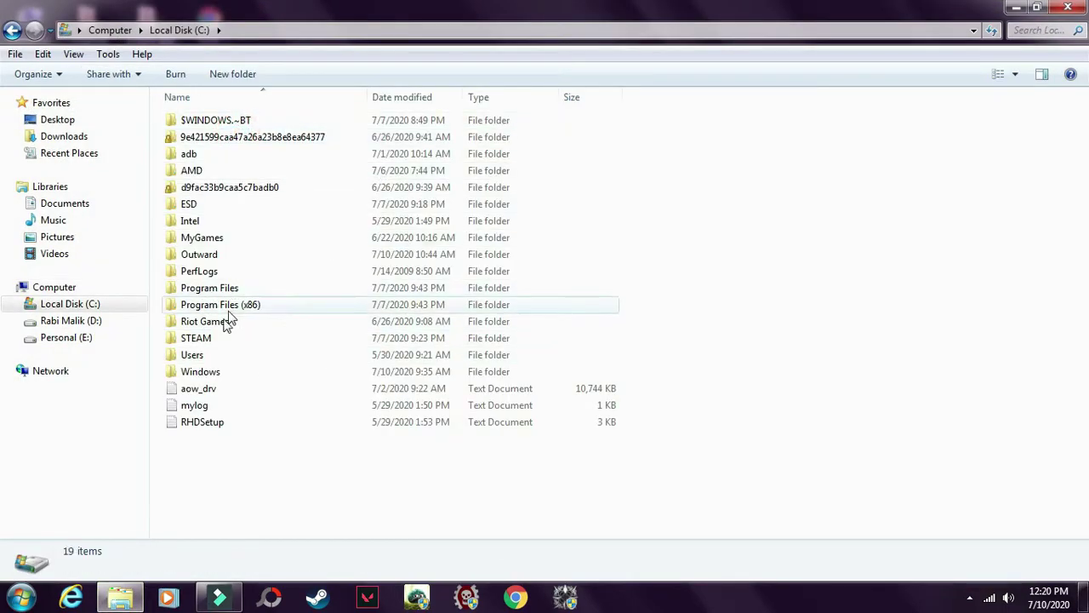
{"action": "left_click", "coordinate": [204, 377]}
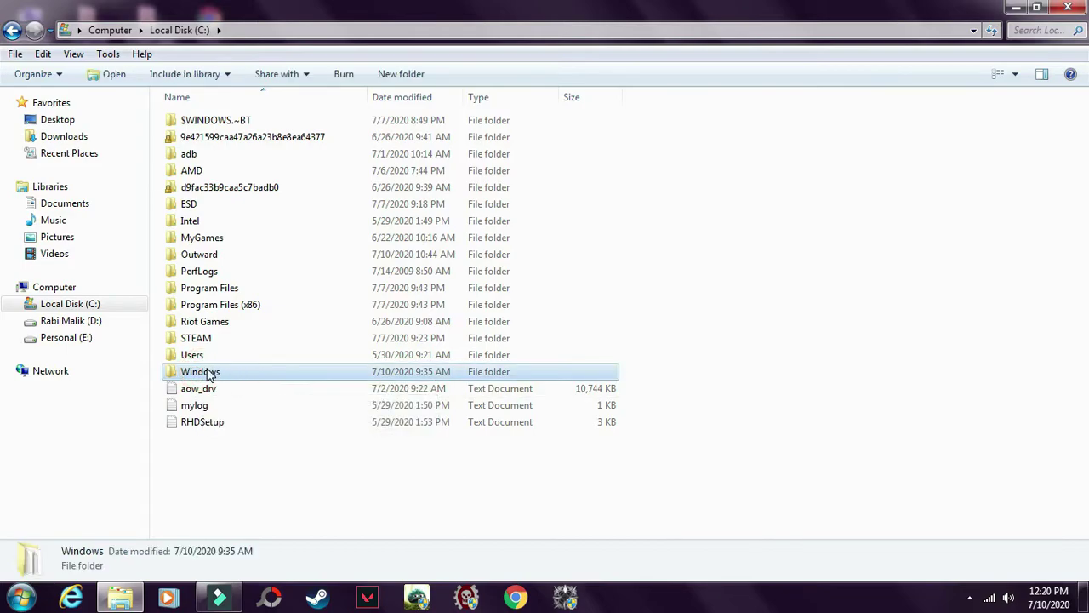
{"action": "double_click", "coordinate": [214, 372]}
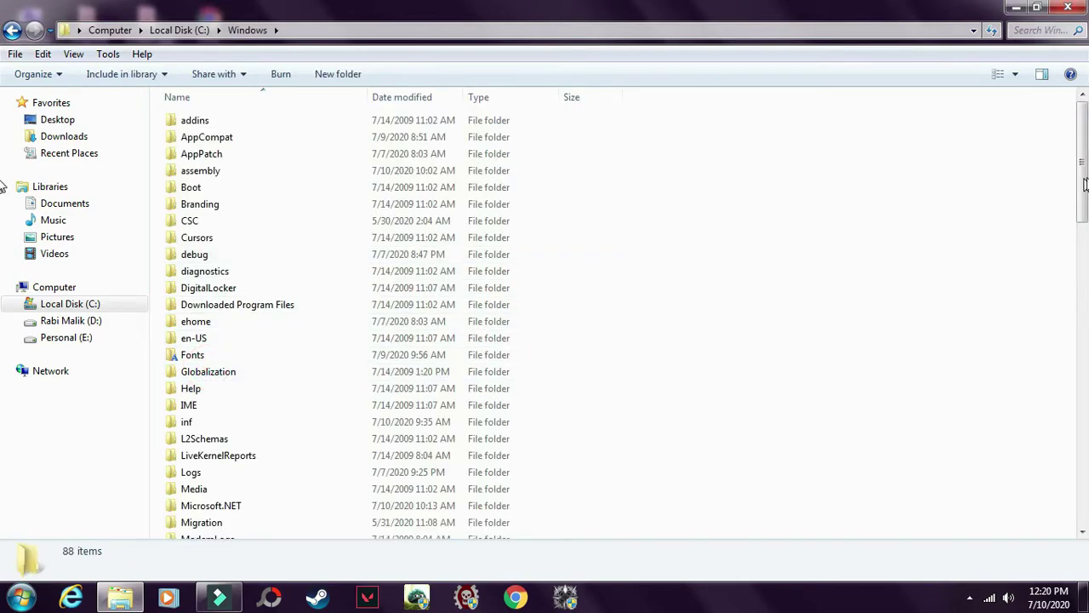
{"action": "left_click_drag", "start_coordinate": [1083, 186], "coordinate": [1081, 380]}
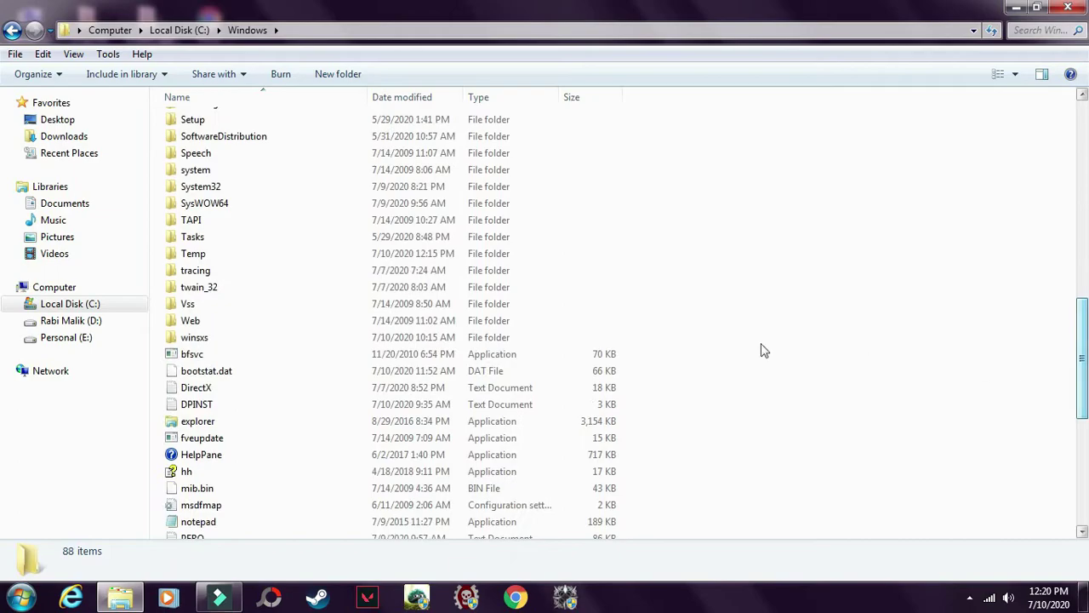
{"action": "left_click", "coordinate": [202, 189]}
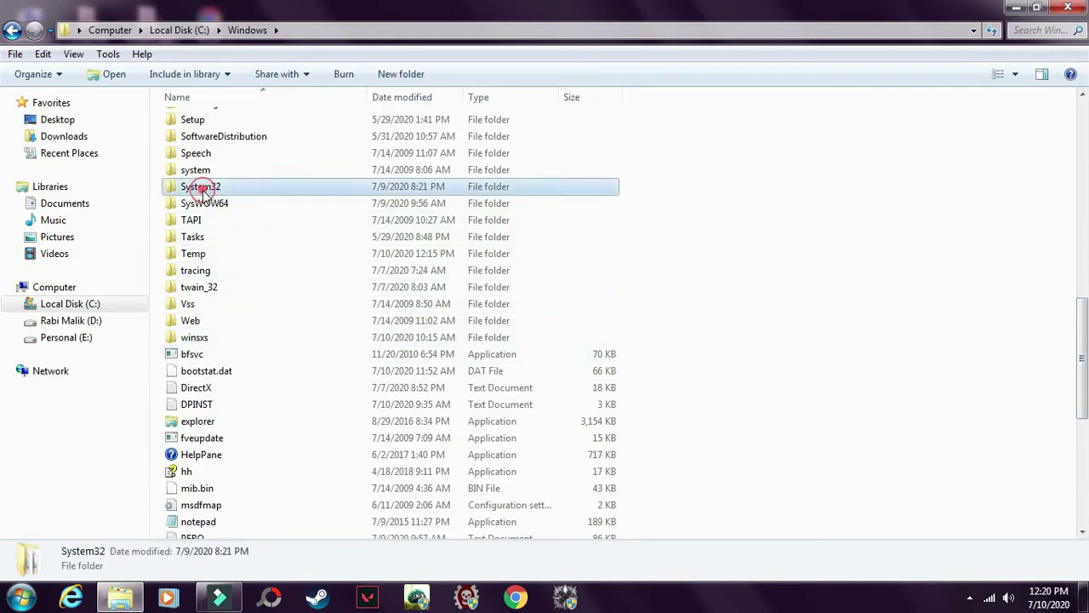
{"action": "right_click", "coordinate": [204, 194]}
{"action": "left_click", "coordinate": [240, 202]}
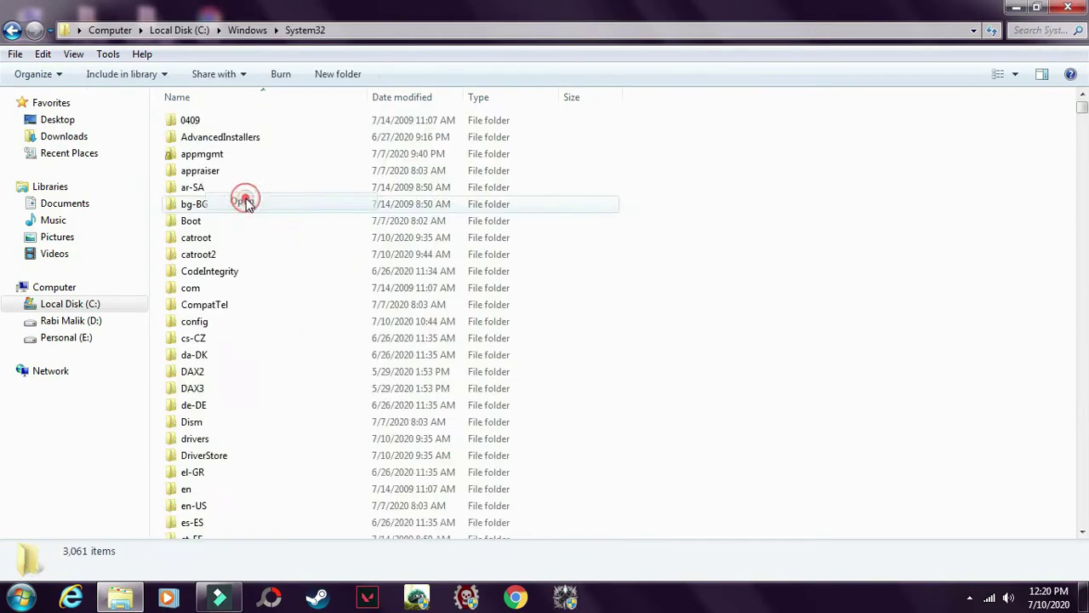
Find the slui application in System32 and show the security settings in its properties.
{"action": "left_click_drag", "start_coordinate": [1081, 110], "coordinate": [1042, 417]}
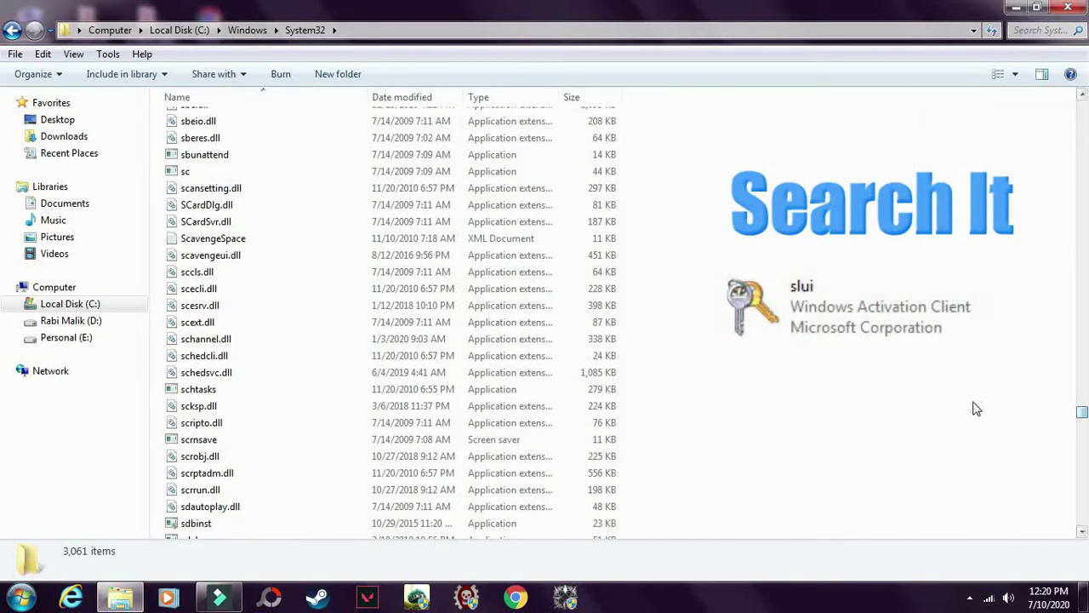
{"action": "left_click_drag", "start_coordinate": [1083, 539], "coordinate": [1082, 536]}
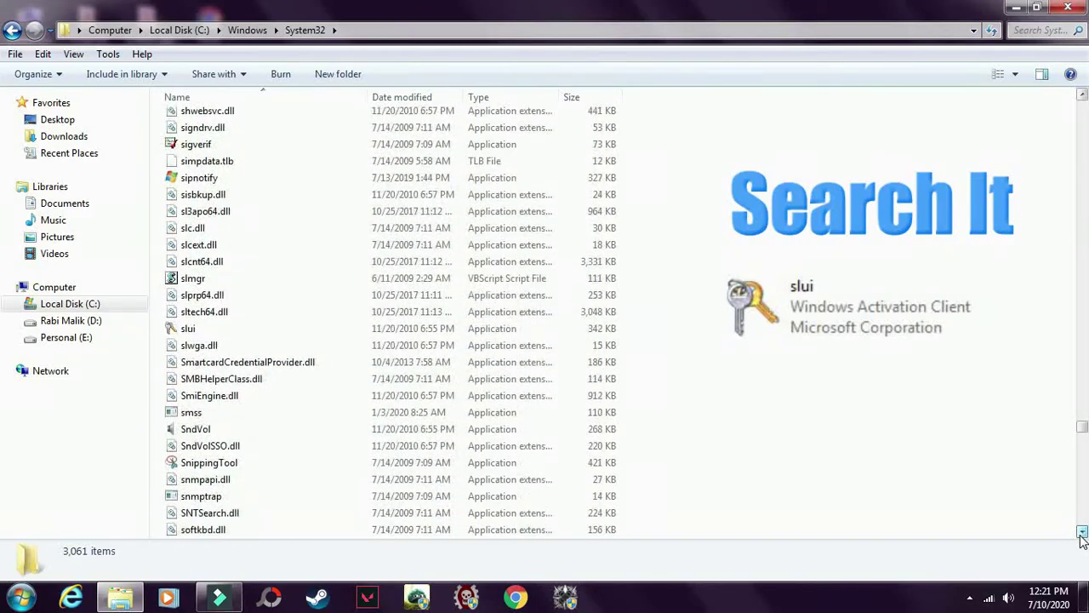
{"action": "left_click", "coordinate": [199, 329]}
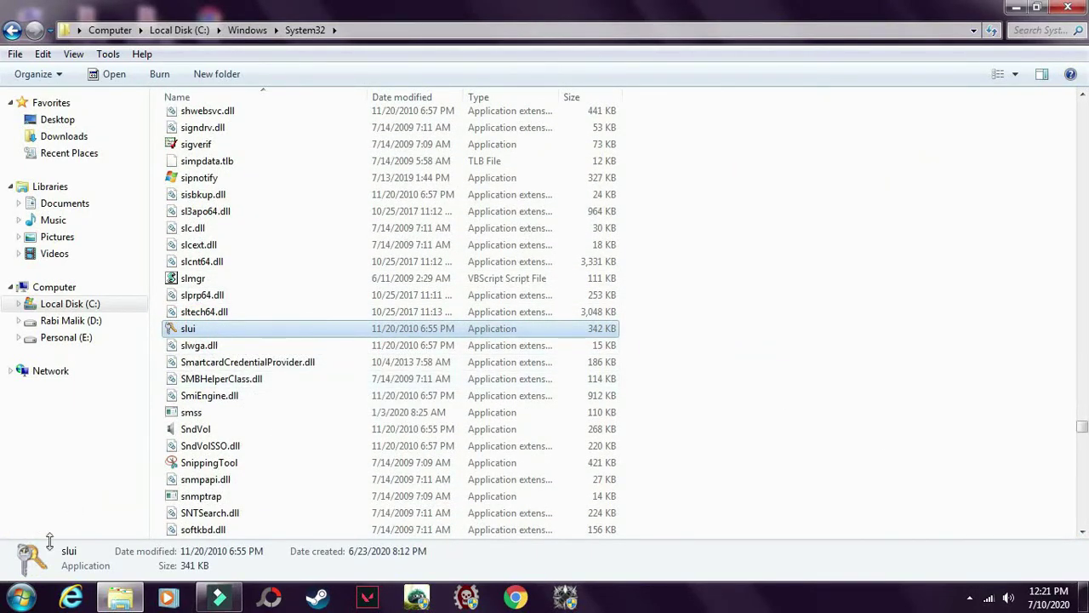
{"action": "right_click", "coordinate": [198, 333]}
{"action": "left_click", "coordinate": [249, 558]}
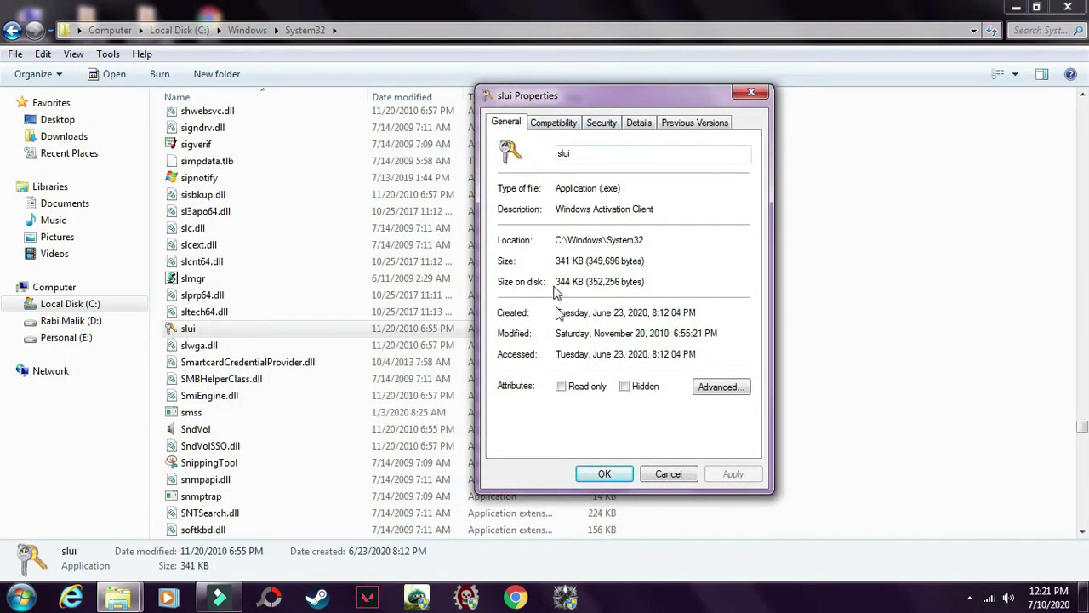
{"action": "left_click", "coordinate": [602, 124]}
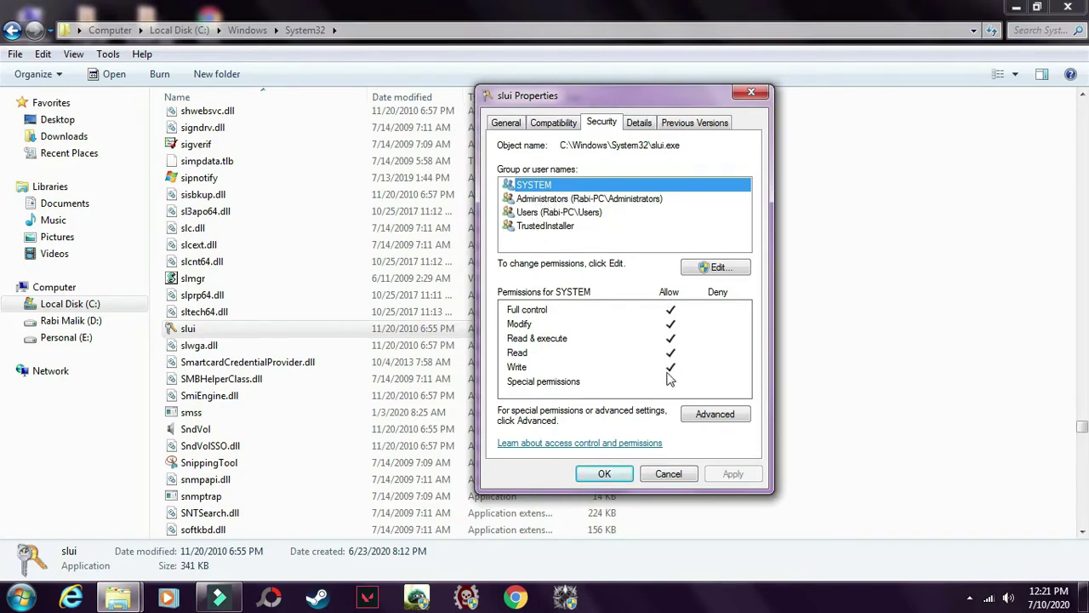
Review the slui permissions of the Administrators and SYSTEM groups without changing them.
{"action": "left_click", "coordinate": [560, 199]}
{"action": "left_click", "coordinate": [553, 184]}
{"action": "left_click", "coordinate": [736, 269]}
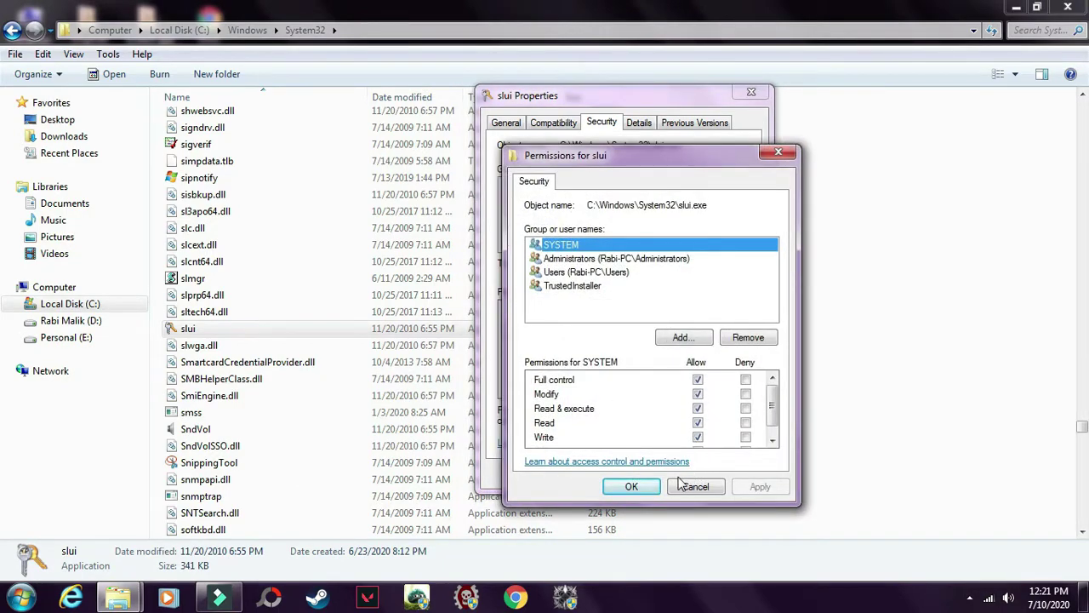
{"action": "left_click", "coordinate": [632, 489]}
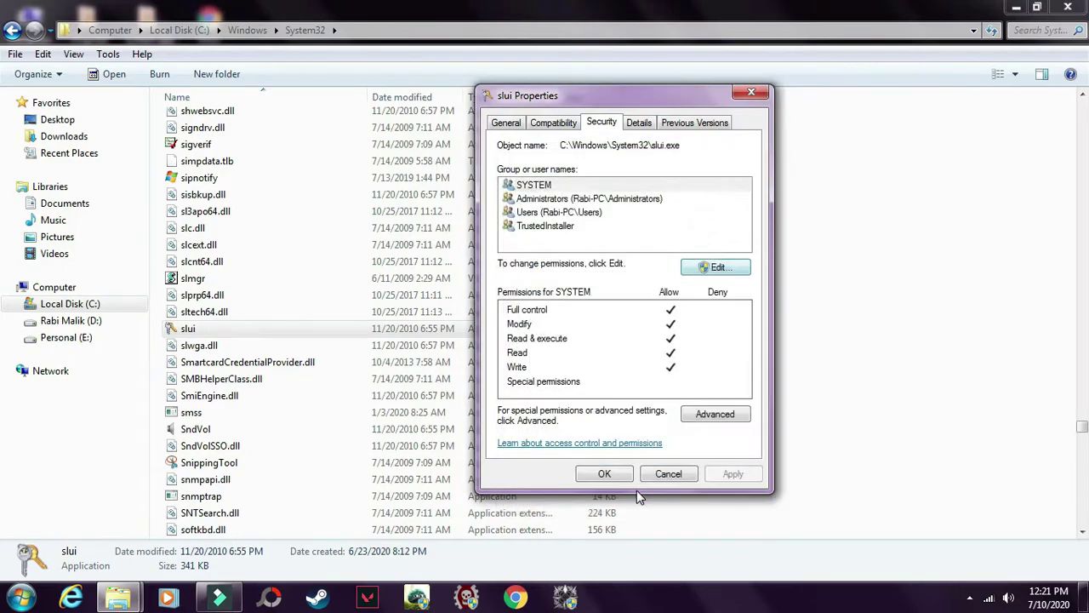
Allow Full control of slui for the Administrators group and apply the permission change.
{"action": "left_click", "coordinate": [570, 199]}
{"action": "left_click", "coordinate": [709, 269]}
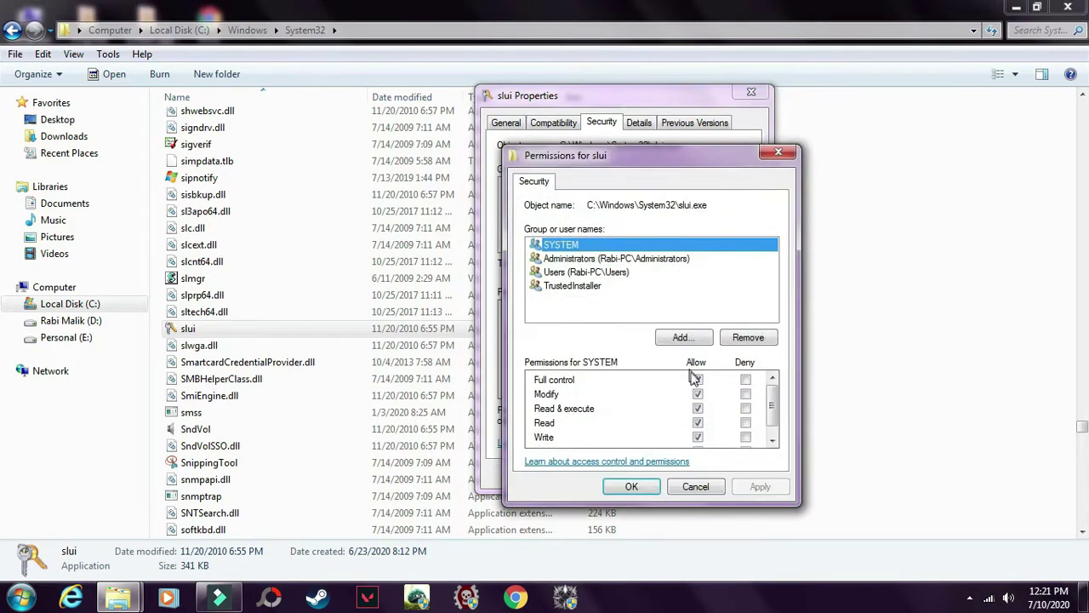
{"action": "left_click", "coordinate": [610, 260]}
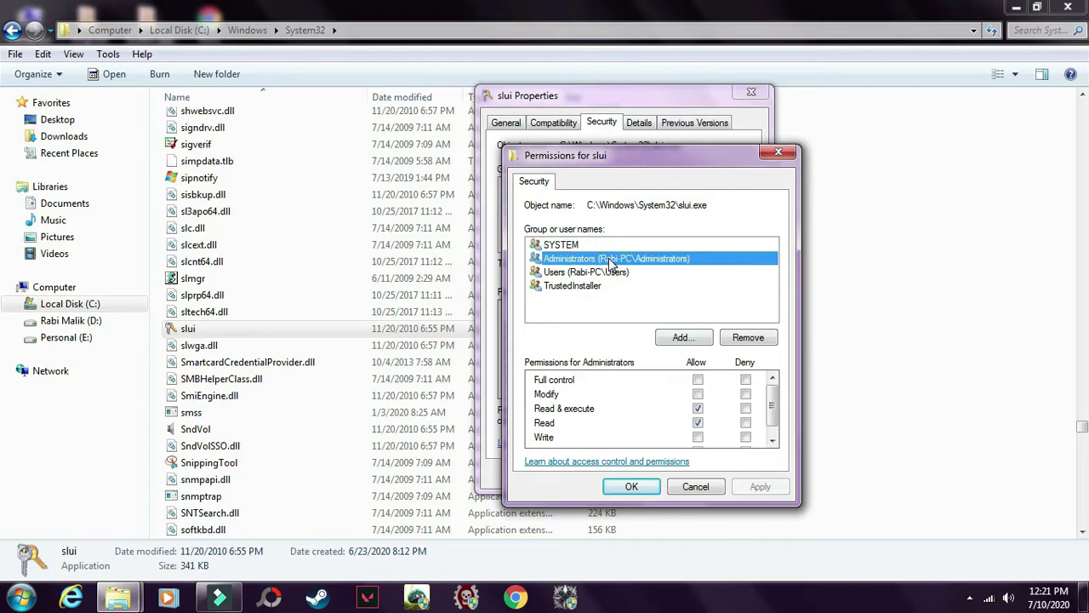
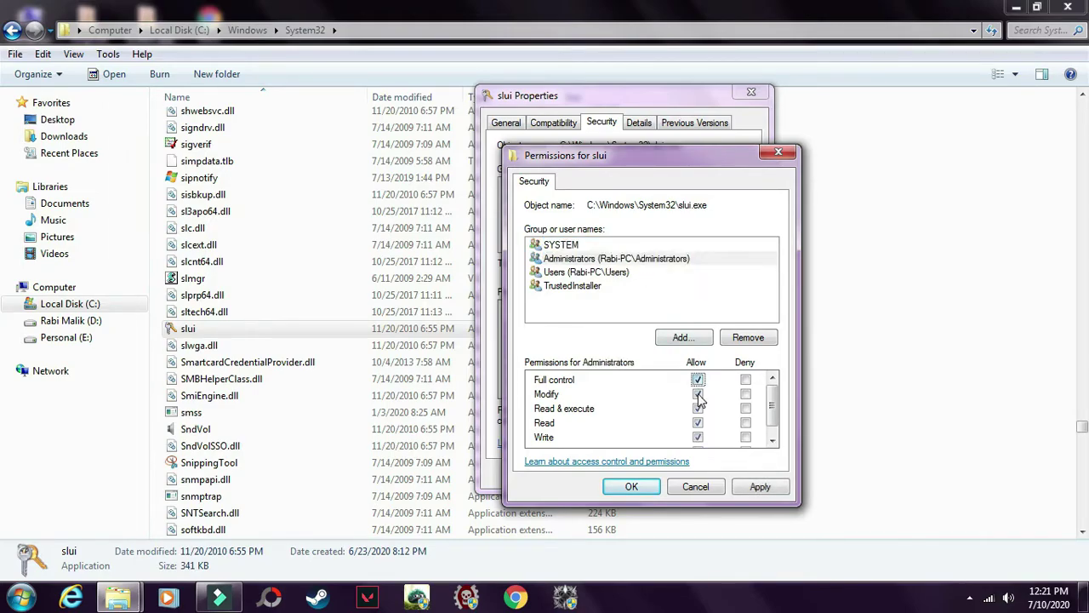
{"action": "left_click", "coordinate": [756, 491]}
{"action": "left_click", "coordinate": [620, 364]}
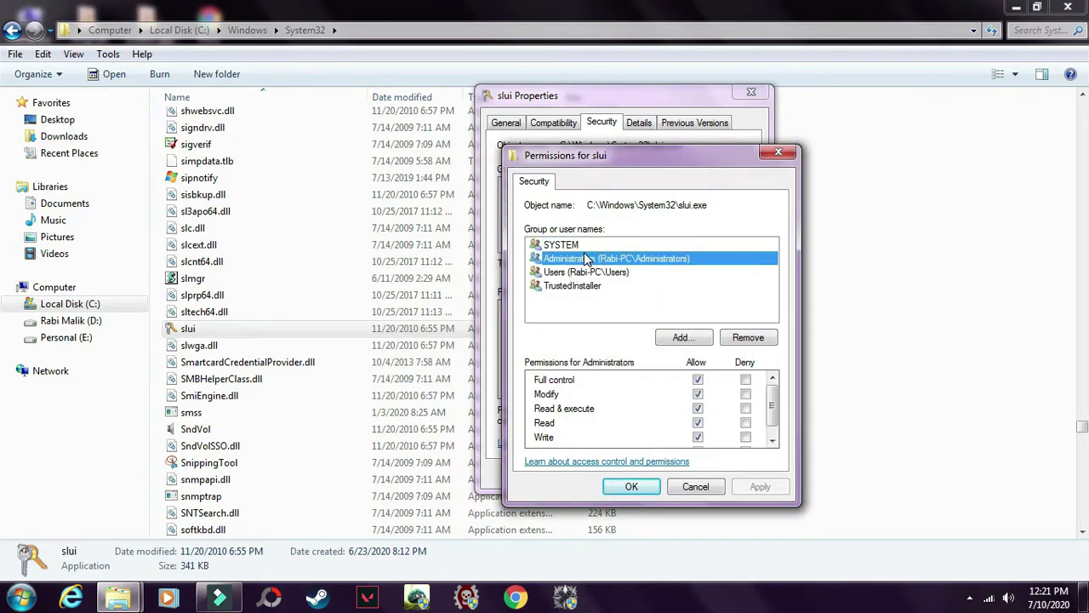
Allow Full control of slui for the Users group and apply the permission change.
{"action": "left_click", "coordinate": [587, 272]}
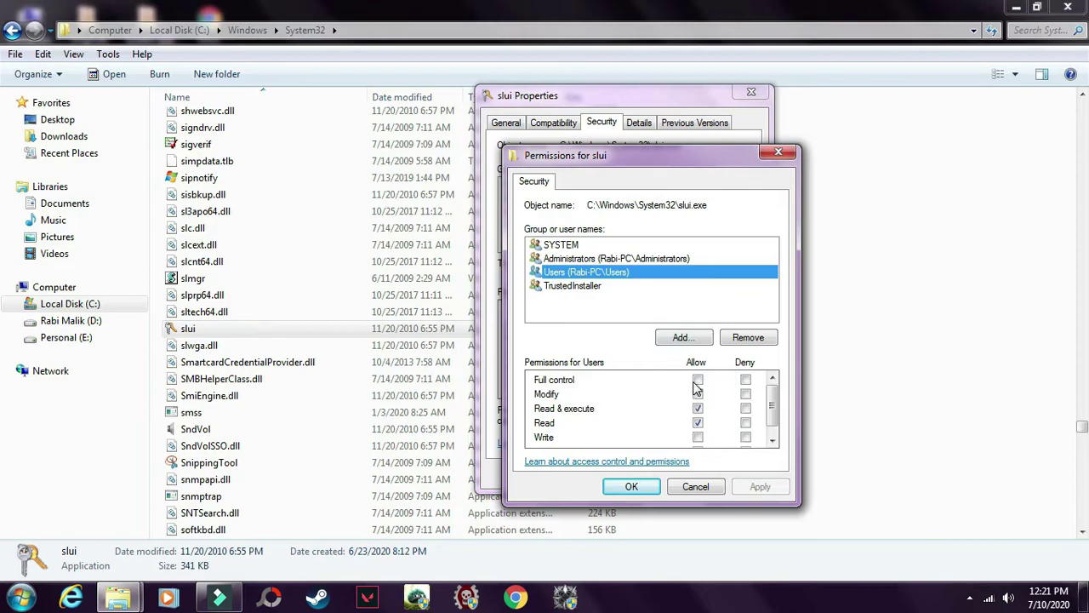
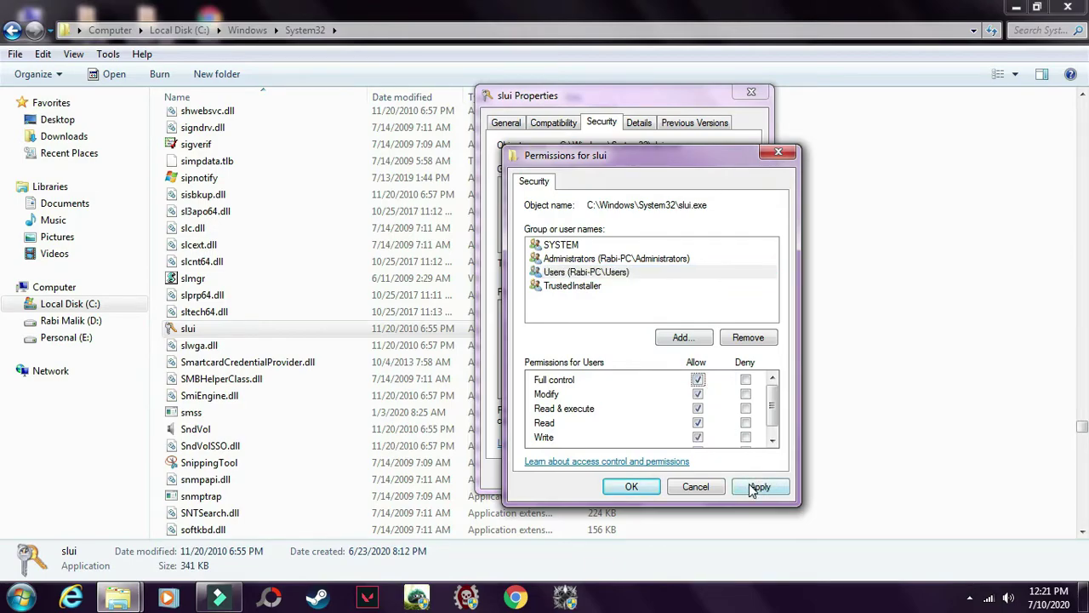
{"action": "left_click", "coordinate": [756, 489]}
{"action": "left_click", "coordinate": [620, 364]}
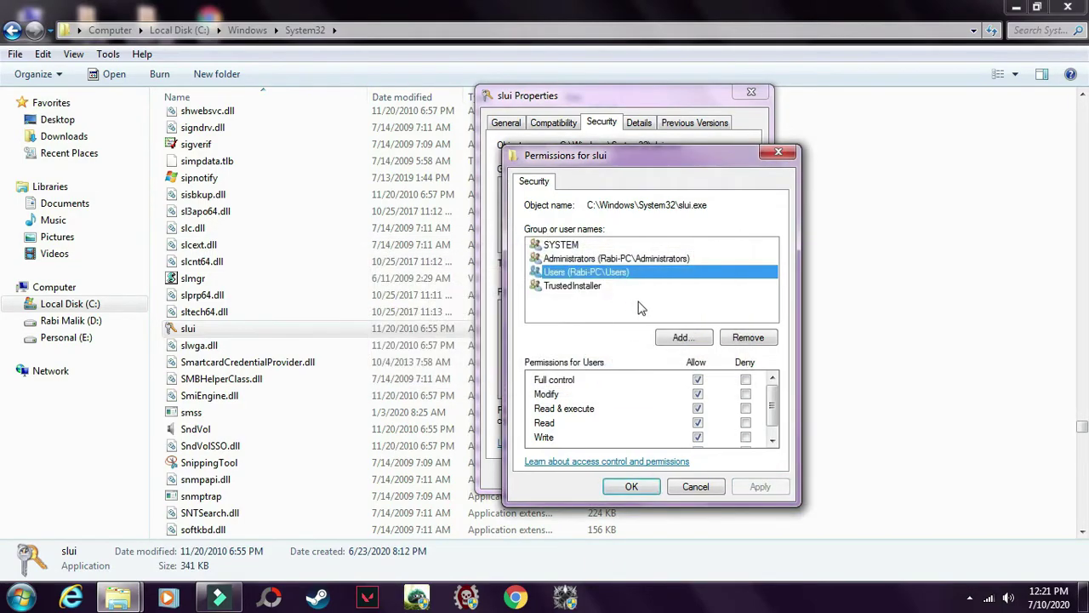
Check TrustedInstaller's permissions, close the permission editor and review the entries for Users and TrustedInstaller.
{"action": "left_click", "coordinate": [581, 290]}
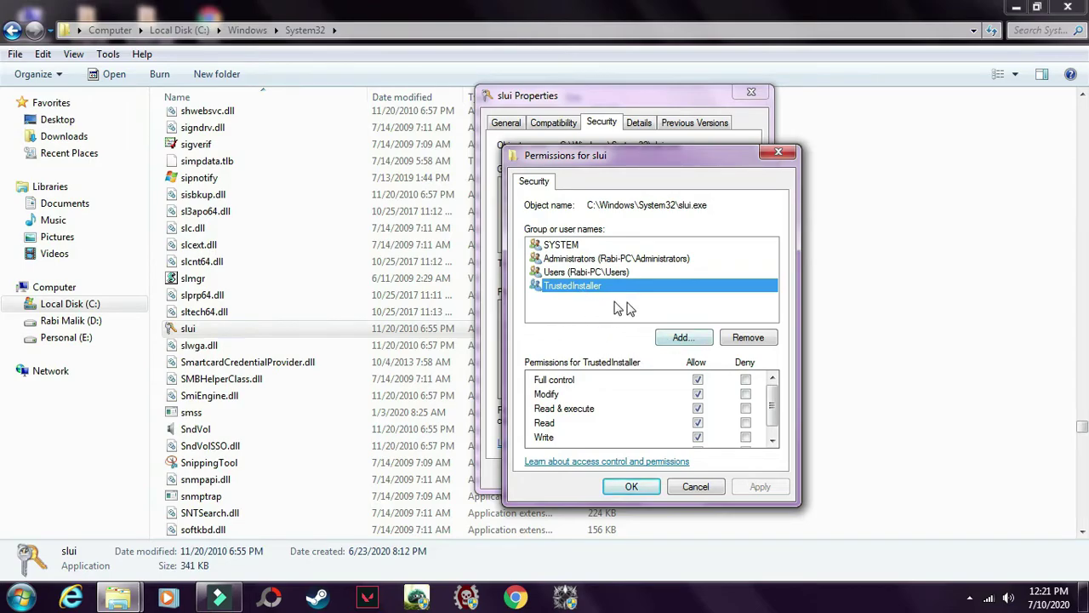
{"action": "left_click", "coordinate": [641, 493]}
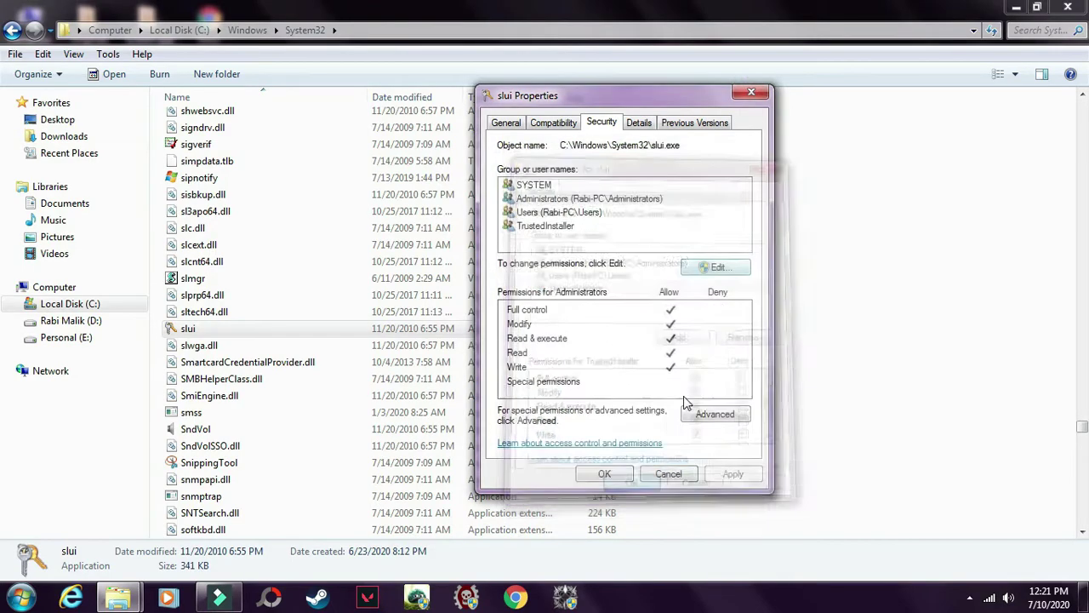
{"action": "left_click", "coordinate": [548, 212]}
{"action": "left_click", "coordinate": [551, 226]}
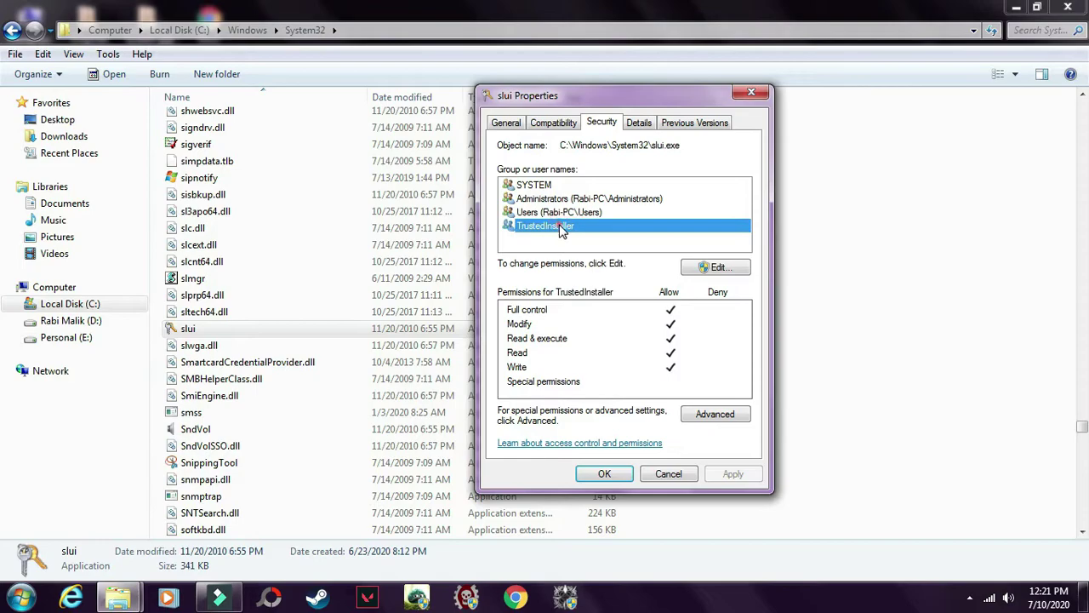
Assign ownership of slui to the Administrators group in the advanced security settings and close its properties.
{"action": "left_click", "coordinate": [704, 416]}
{"action": "left_click", "coordinate": [625, 183]}
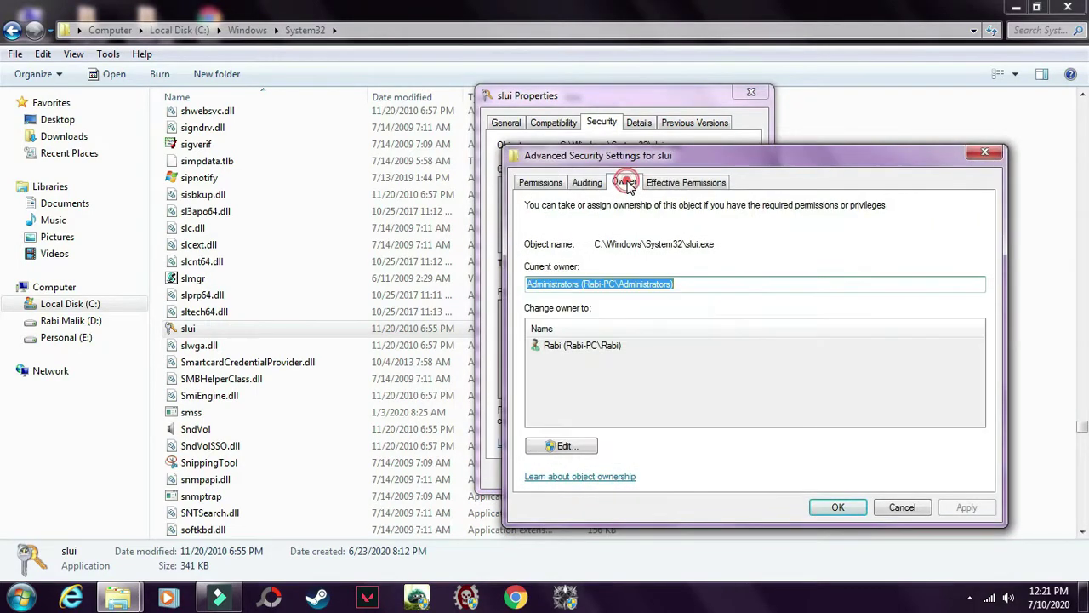
{"action": "left_click", "coordinate": [584, 446]}
{"action": "left_click", "coordinate": [614, 396]}
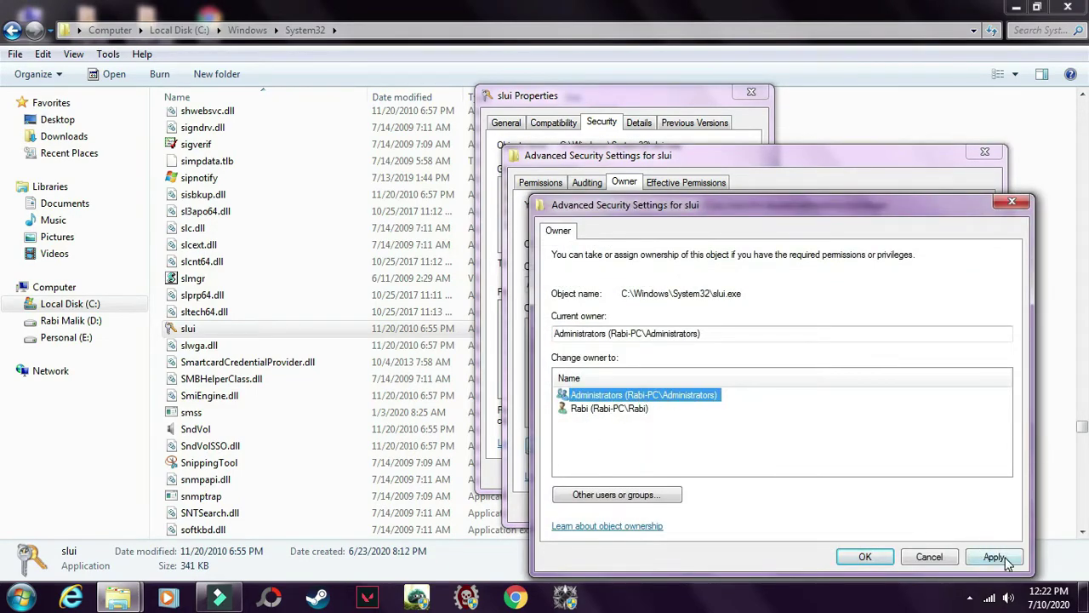
{"action": "left_click", "coordinate": [996, 557]}
{"action": "left_click", "coordinate": [864, 557]}
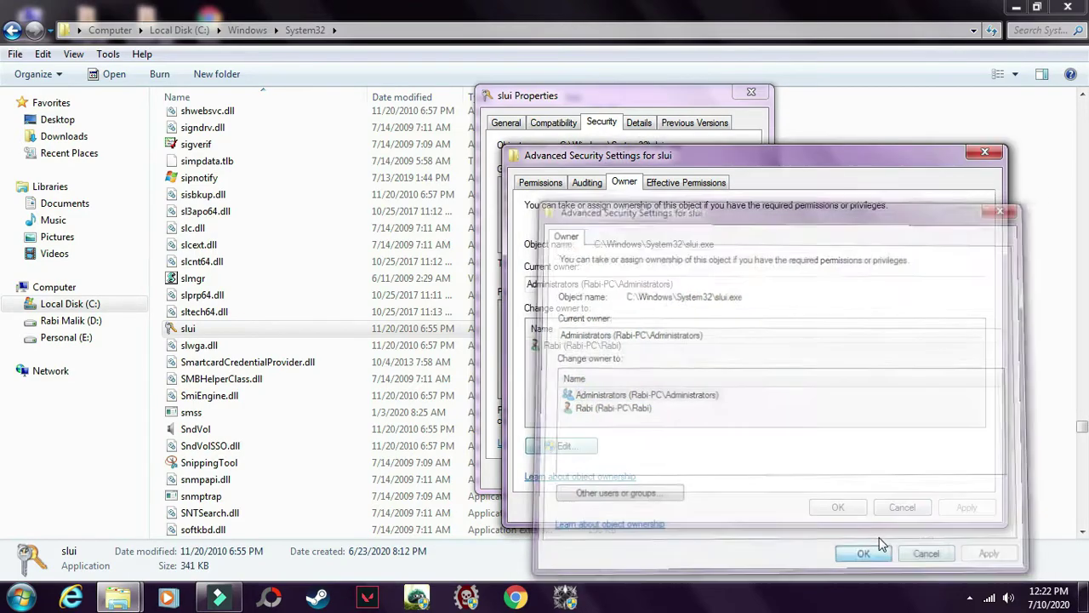
{"action": "left_click", "coordinate": [837, 574]}
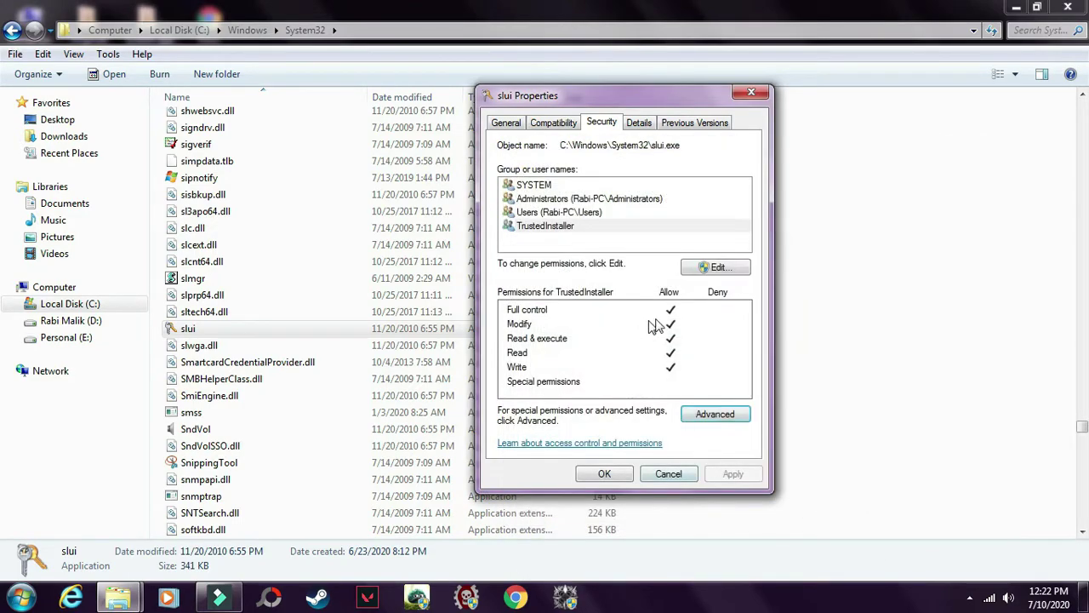
{"action": "left_click", "coordinate": [604, 474]}
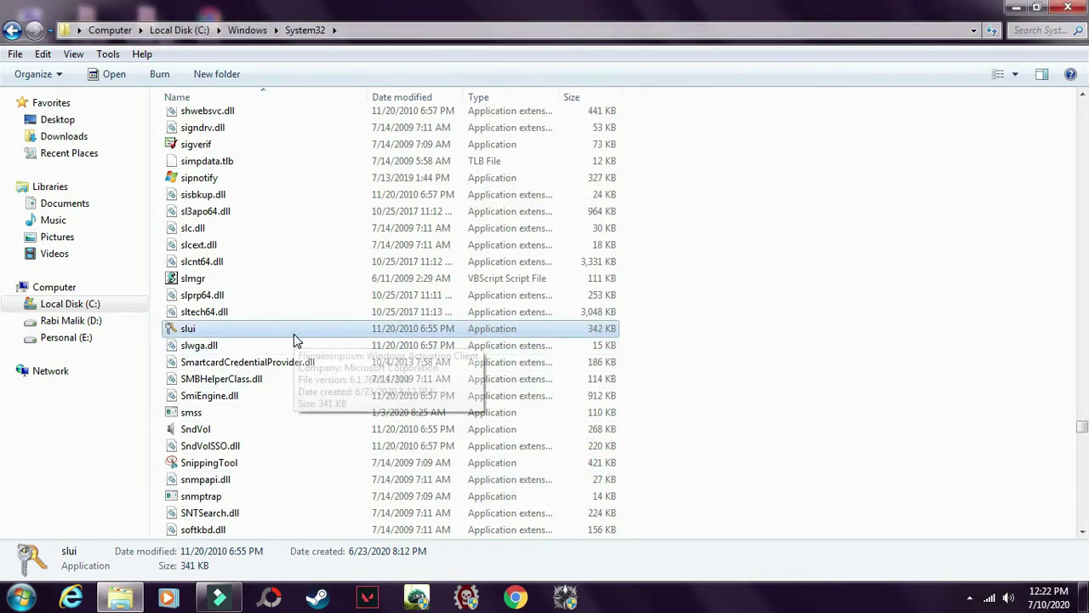
Minimize the System32 window and refresh the desktop twice.
{"action": "left_click", "coordinate": [1017, 8]}
{"action": "right_click", "coordinate": [482, 203]}
{"action": "left_click", "coordinate": [530, 270]}
{"action": "right_click", "coordinate": [419, 205]}
{"action": "left_click", "coordinate": [446, 273]}
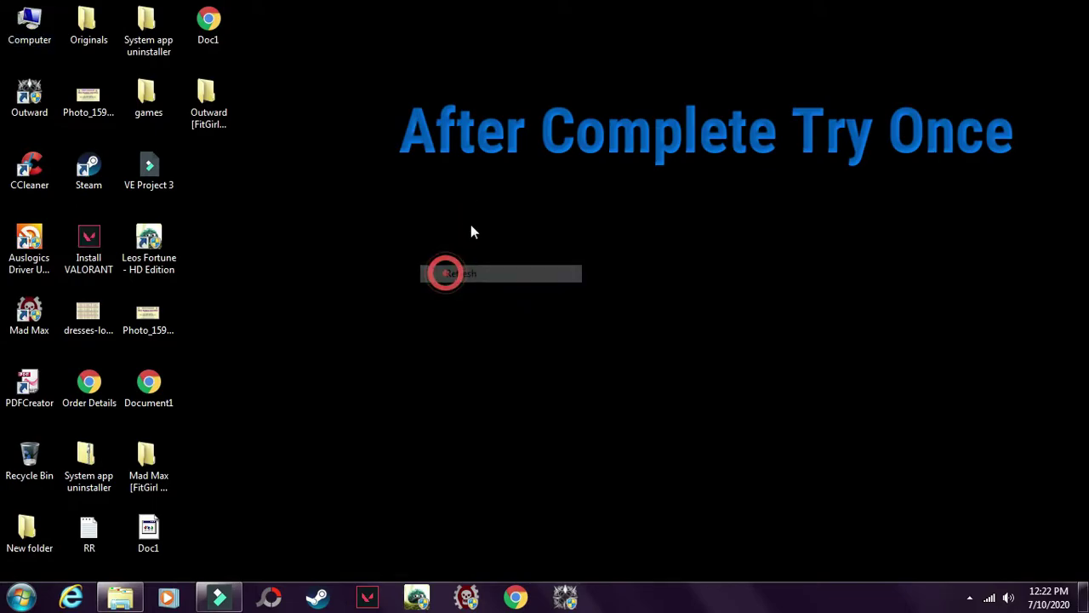
Try setting the dark red flower picture from the Nature group as the desktop background, save the change and close Personalization.
{"action": "right_click", "coordinate": [466, 220]}
{"action": "left_click", "coordinate": [527, 416]}
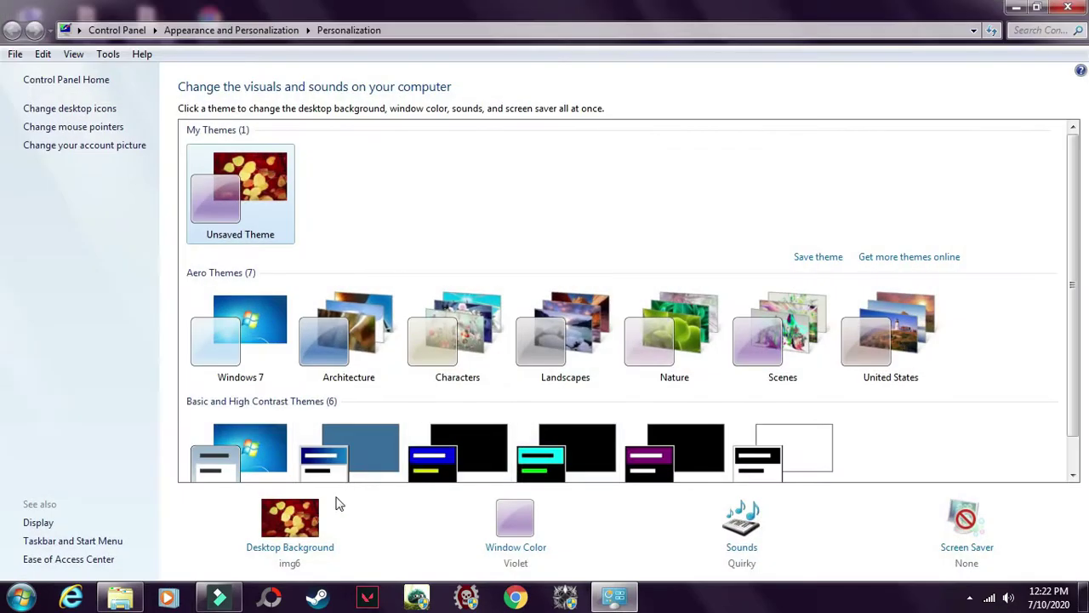
{"action": "left_click", "coordinate": [310, 549]}
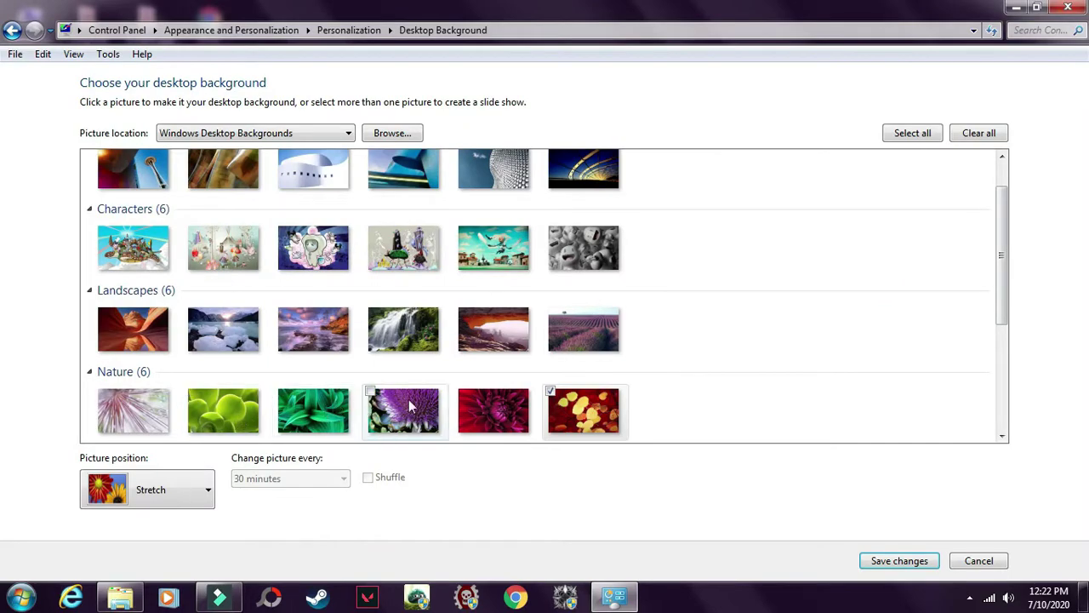
{"action": "left_click", "coordinate": [487, 412]}
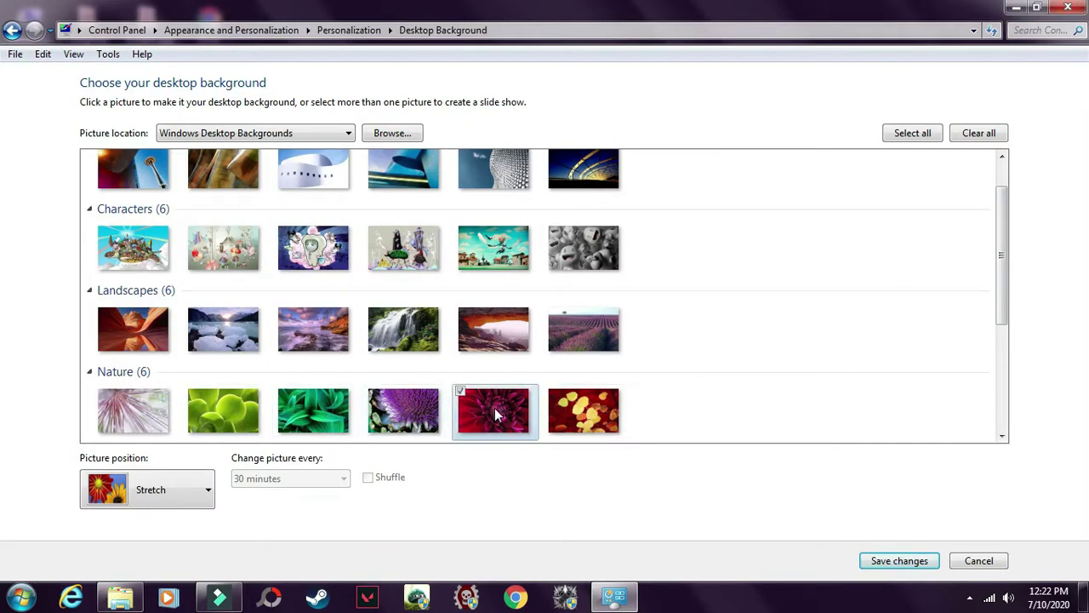
{"action": "left_click", "coordinate": [889, 562]}
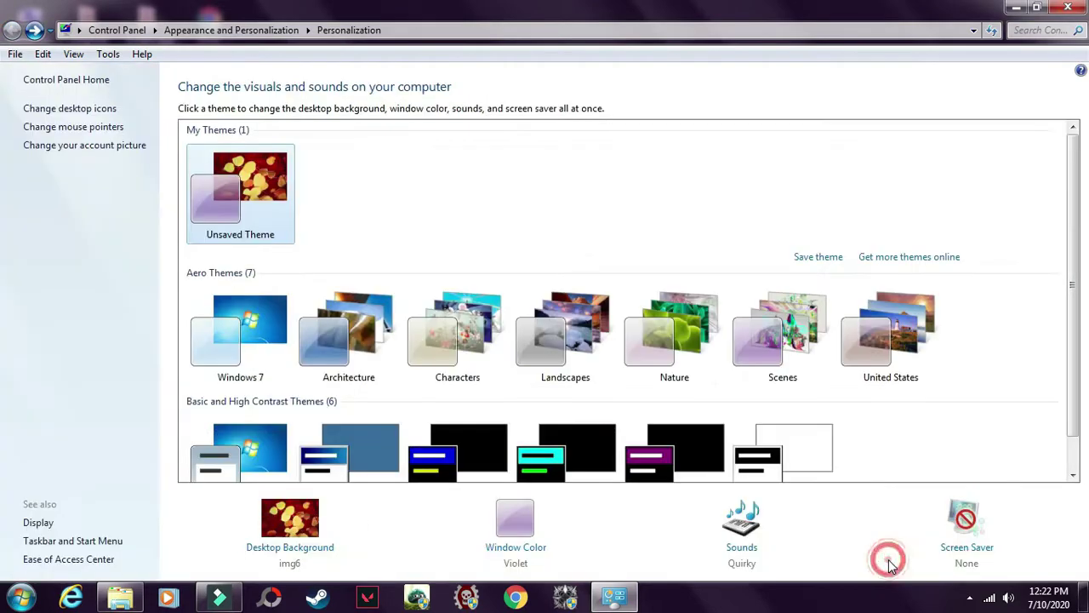
{"action": "left_click", "coordinate": [1068, 9]}
Reopen the System32 window, delete slui to the Recycle Bin, refresh the folder and close the window.
{"action": "left_click", "coordinate": [120, 596]}
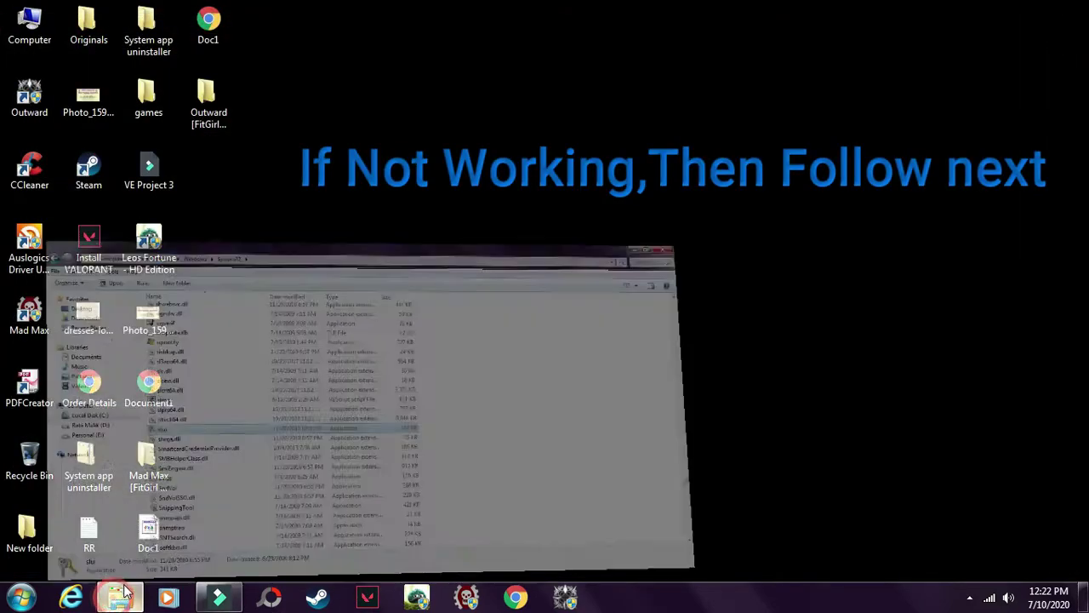
{"action": "right_click", "coordinate": [188, 332]}
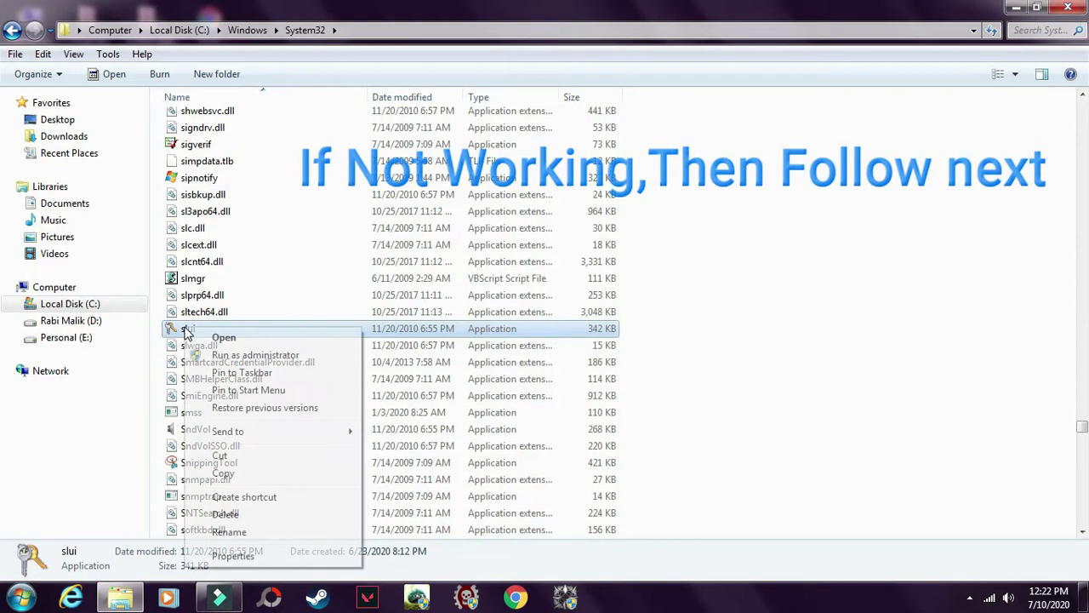
{"action": "left_click", "coordinate": [224, 514]}
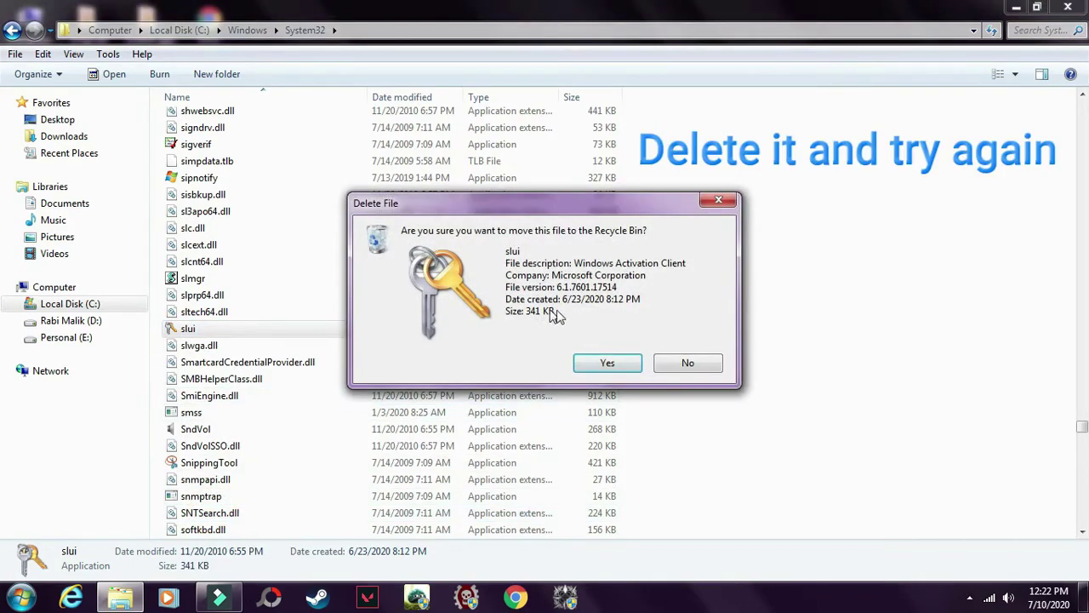
{"action": "left_click", "coordinate": [608, 363]}
{"action": "right_click", "coordinate": [715, 308]}
{"action": "left_click", "coordinate": [808, 381]}
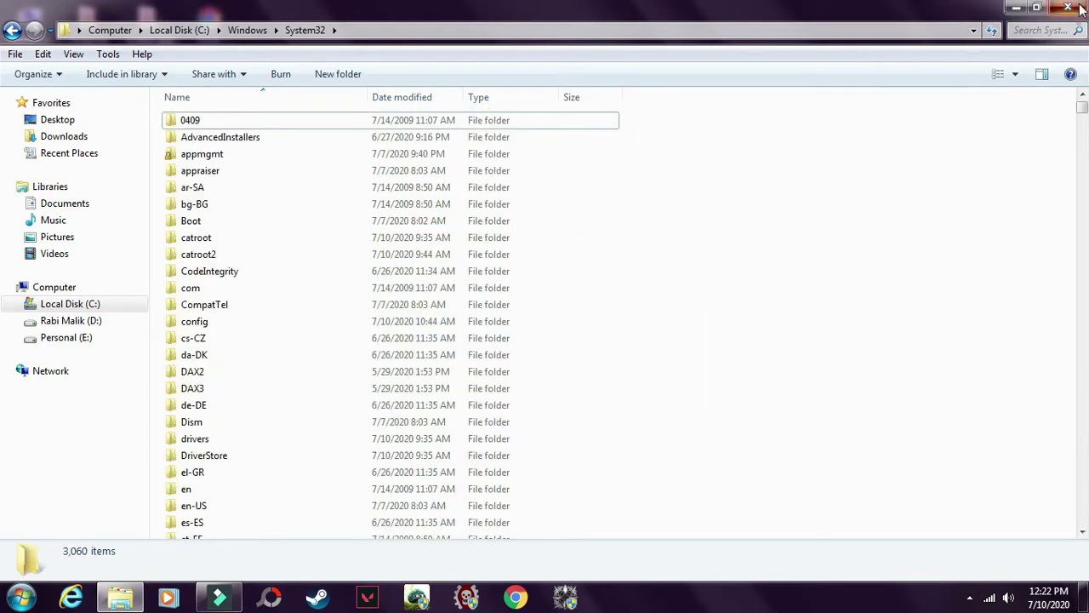
{"action": "left_click", "coordinate": [1077, 8]}
Refresh the desktop twice after the file deletion.
{"action": "right_click", "coordinate": [449, 208]}
{"action": "left_click", "coordinate": [495, 272]}
{"action": "right_click", "coordinate": [425, 193]}
{"action": "left_click", "coordinate": [482, 260]}
Apply the Windows 7 theme and the Architecture theme in Personalization, and check the refreshed desktop.
{"action": "right_click", "coordinate": [457, 214]}
{"action": "left_click", "coordinate": [531, 426]}
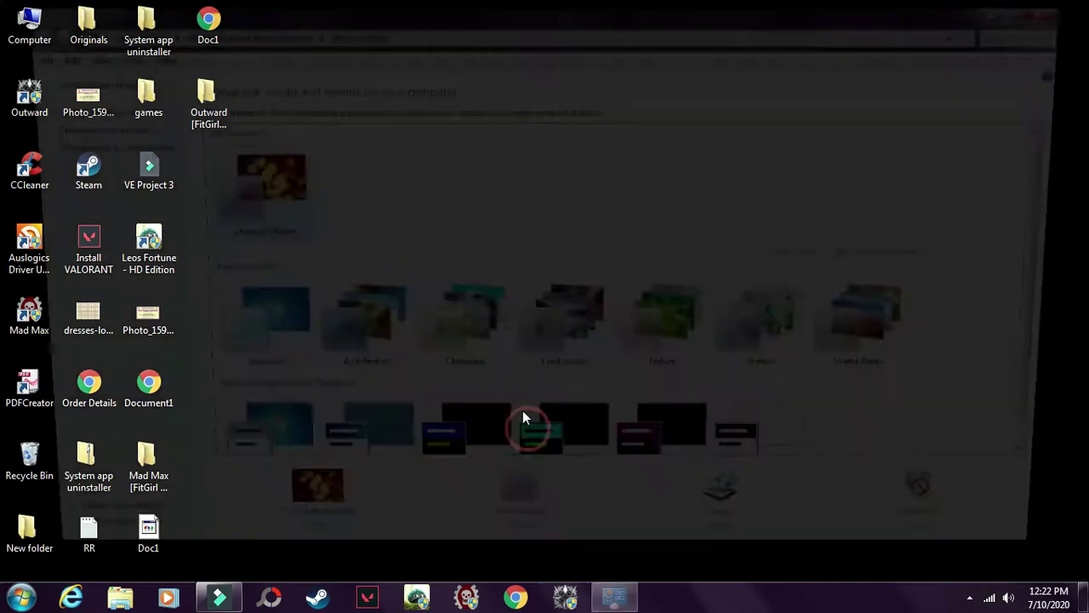
{"action": "left_click", "coordinate": [255, 353]}
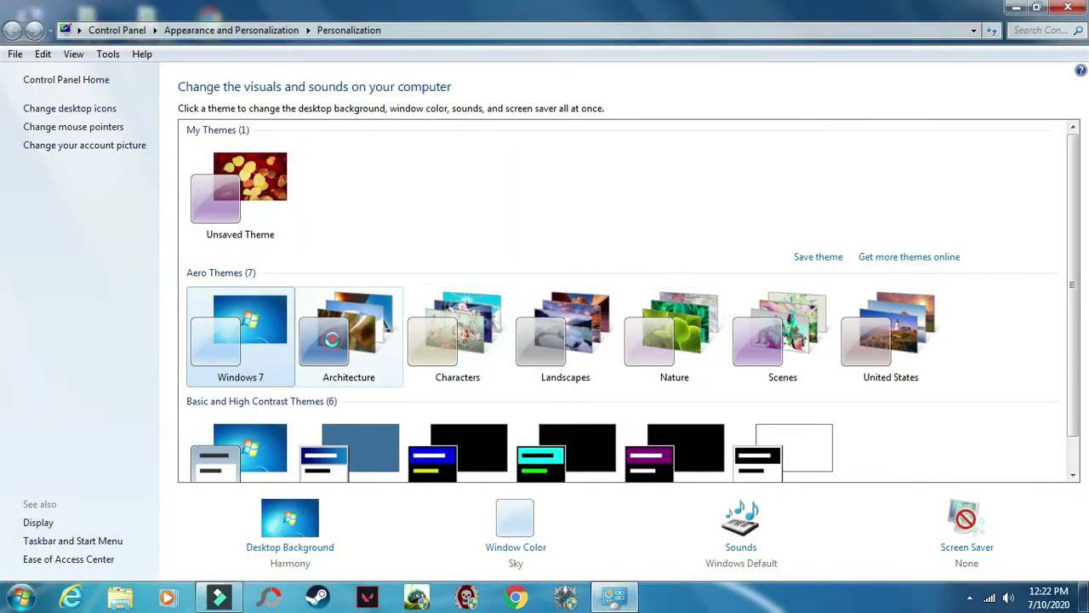
{"action": "left_click", "coordinate": [387, 326]}
{"action": "left_click", "coordinate": [1015, 7]}
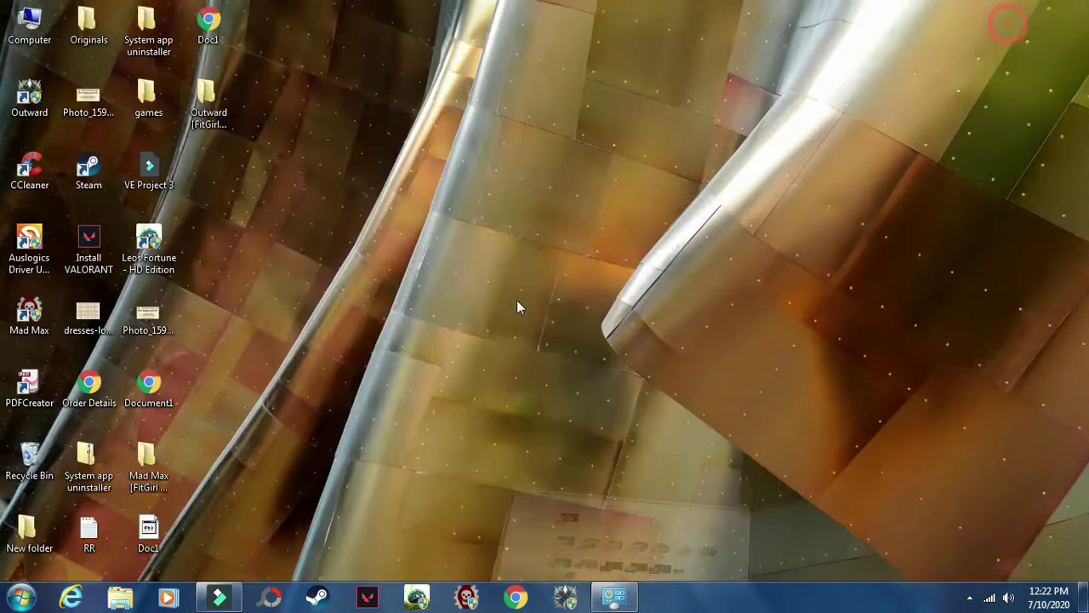
{"action": "right_click", "coordinate": [351, 180]}
{"action": "left_click", "coordinate": [400, 247]}
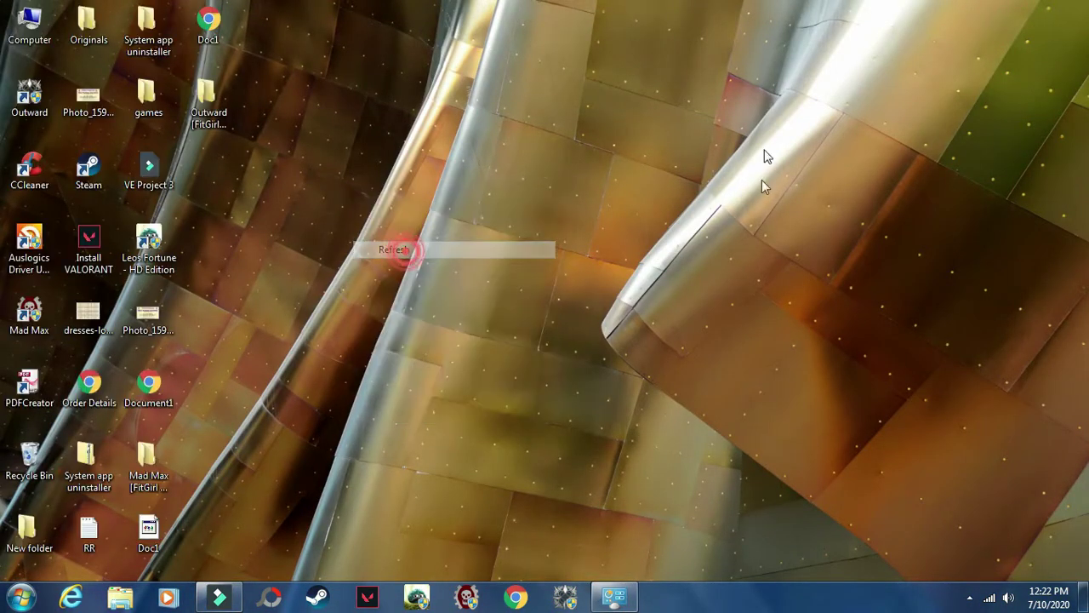
Apply the Characters Aero theme and show the desktop to check its background.
{"action": "left_click", "coordinate": [614, 596]}
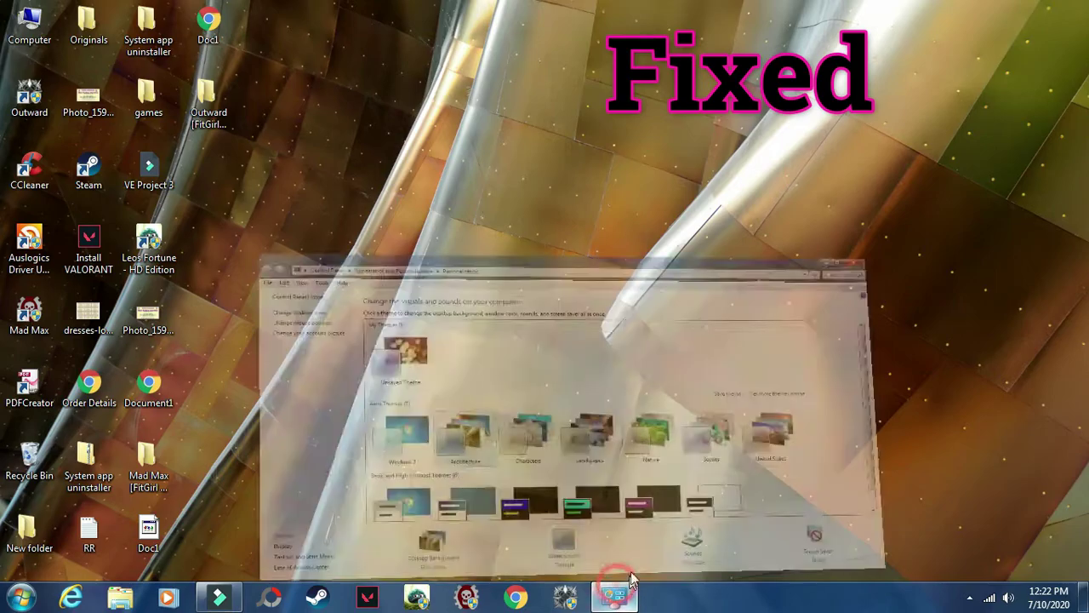
{"action": "left_click", "coordinate": [442, 323]}
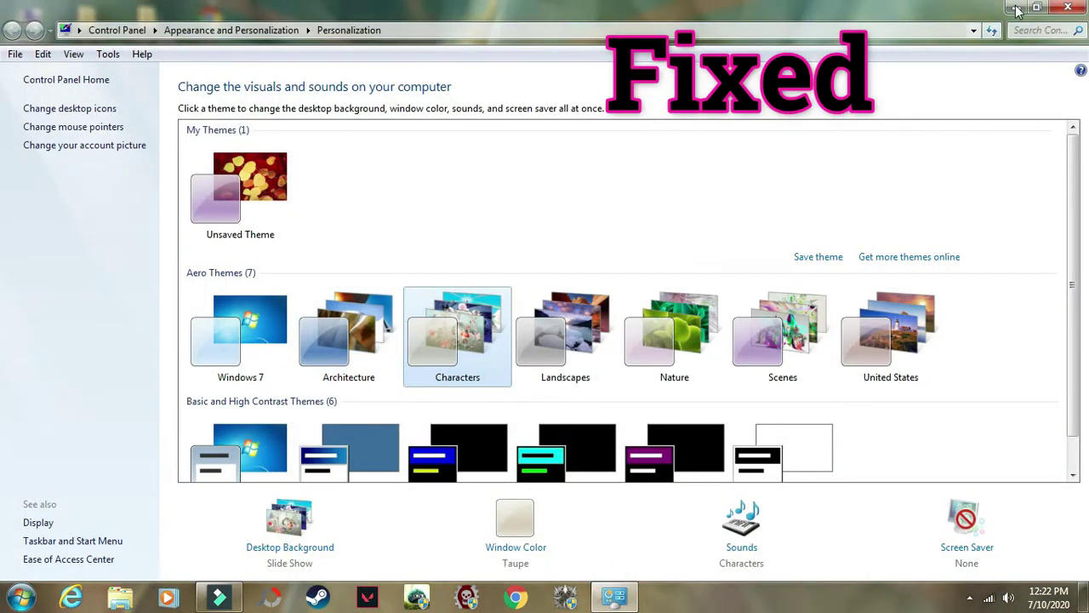
{"action": "key", "text": "super+d"}
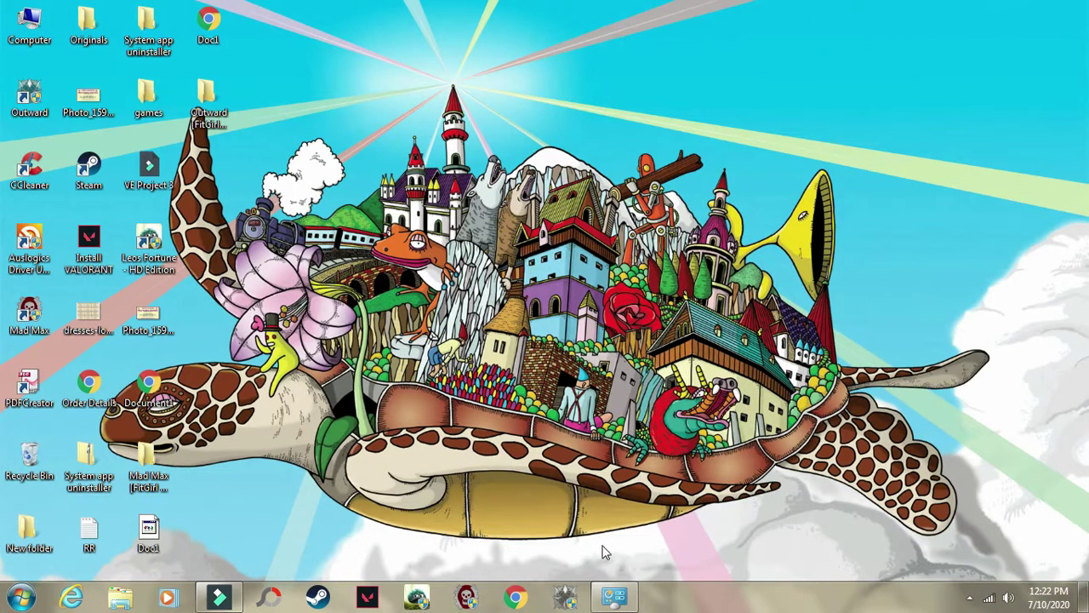
Apply the Scenes Aero theme and show the desktop to check its background.
{"action": "left_click", "coordinate": [615, 596]}
{"action": "left_click", "coordinate": [783, 335]}
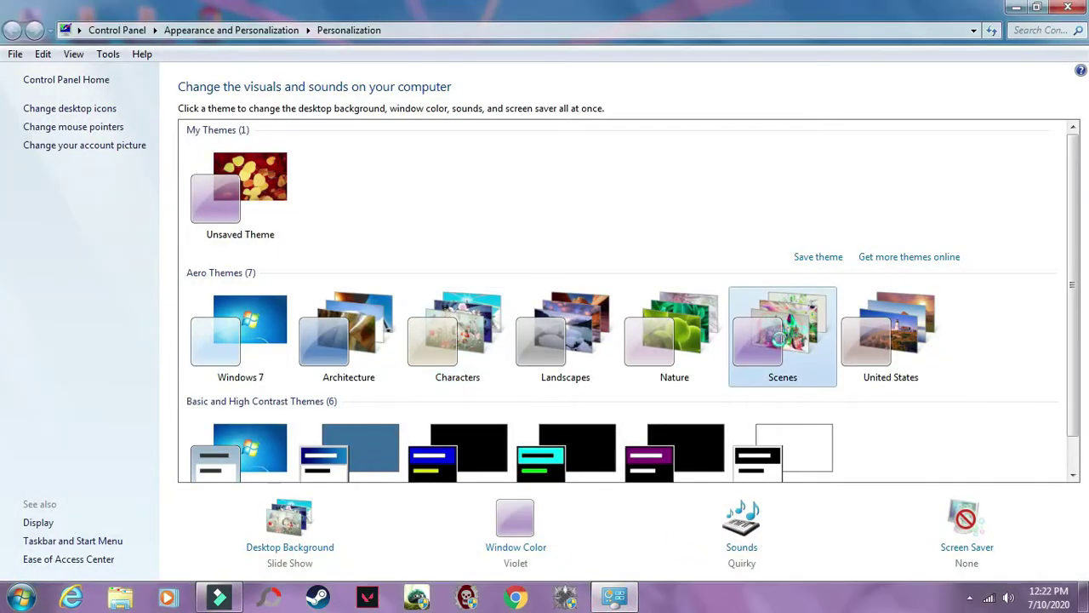
{"action": "key", "text": "super+d"}
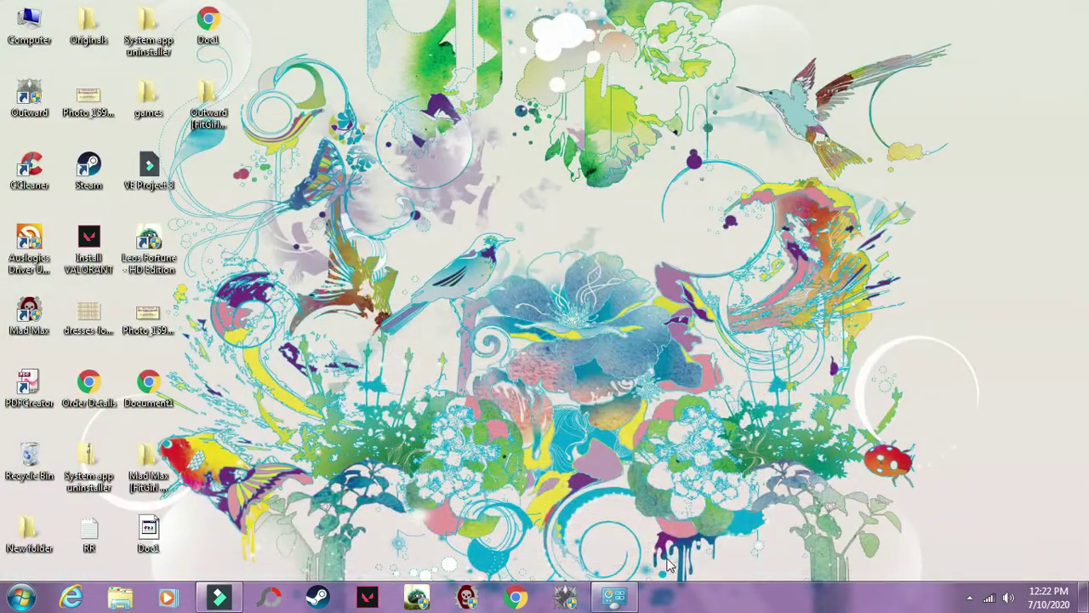
Set the yellow leaves picture from the Nature group as the only desktop background, save the change and close Personalization.
{"action": "left_click", "coordinate": [615, 596]}
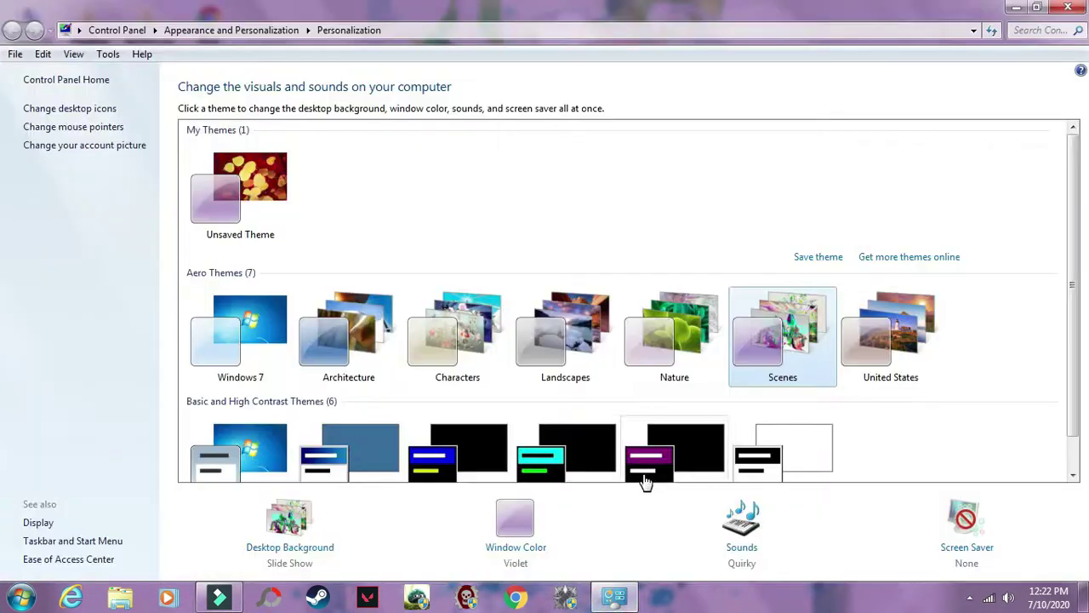
{"action": "left_click", "coordinate": [281, 549]}
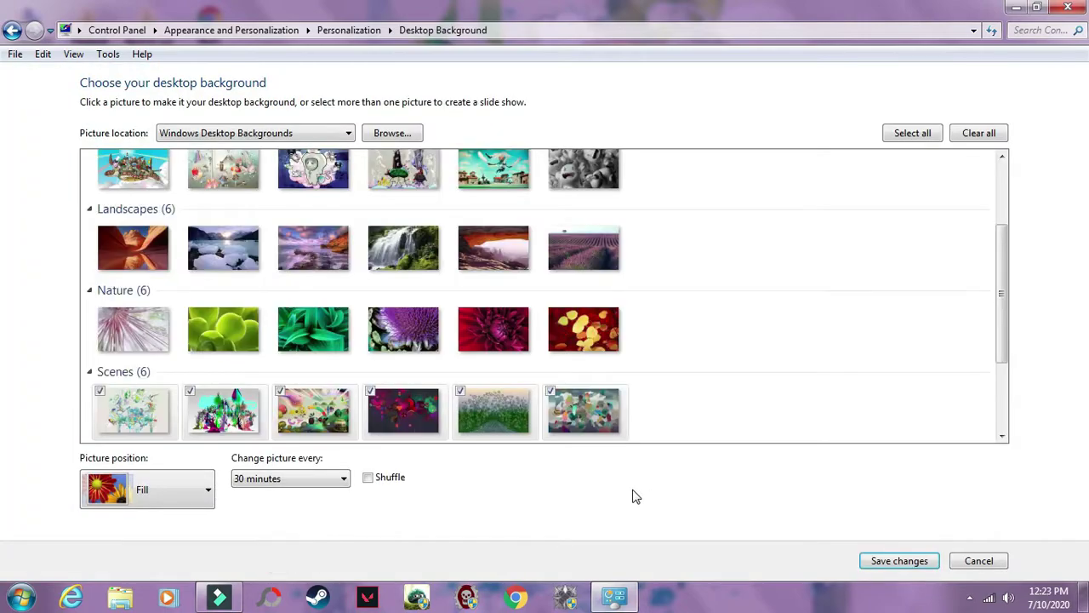
{"action": "left_click", "coordinate": [571, 327]}
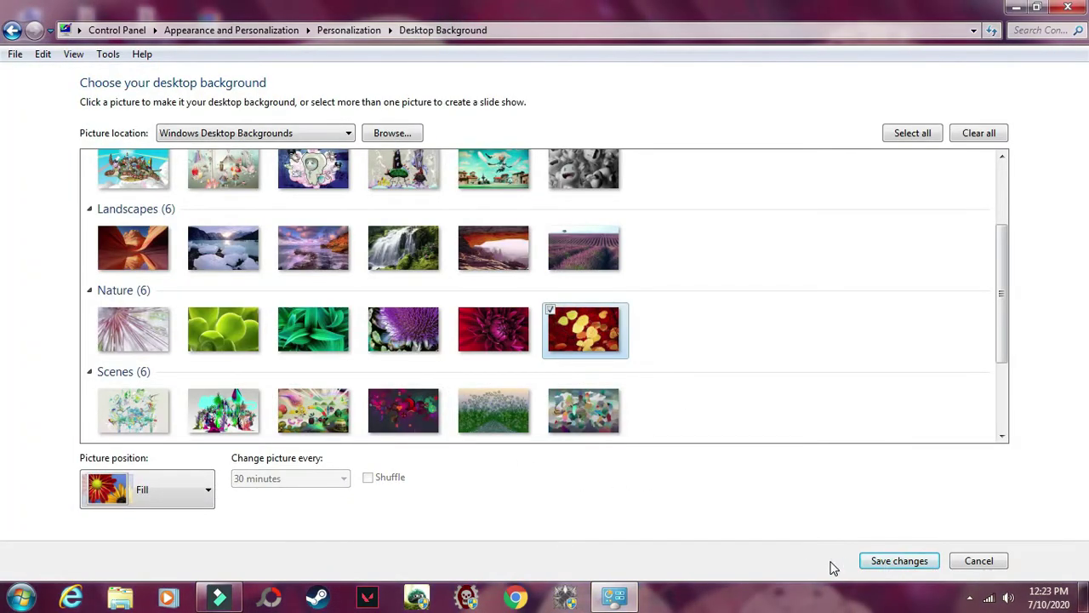
{"action": "left_click", "coordinate": [891, 563]}
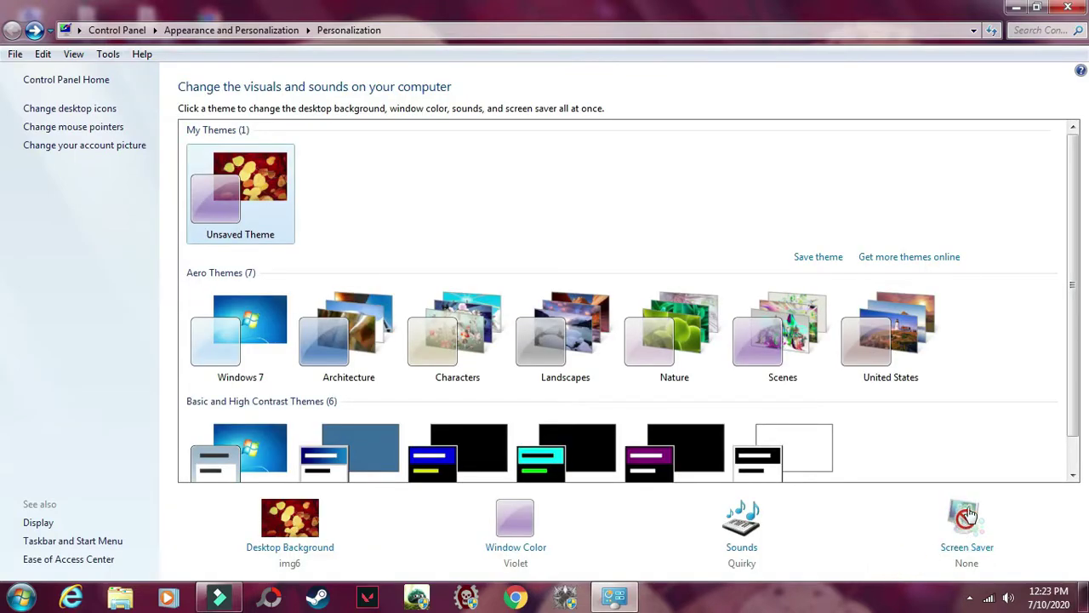
{"action": "left_click", "coordinate": [1067, 8]}
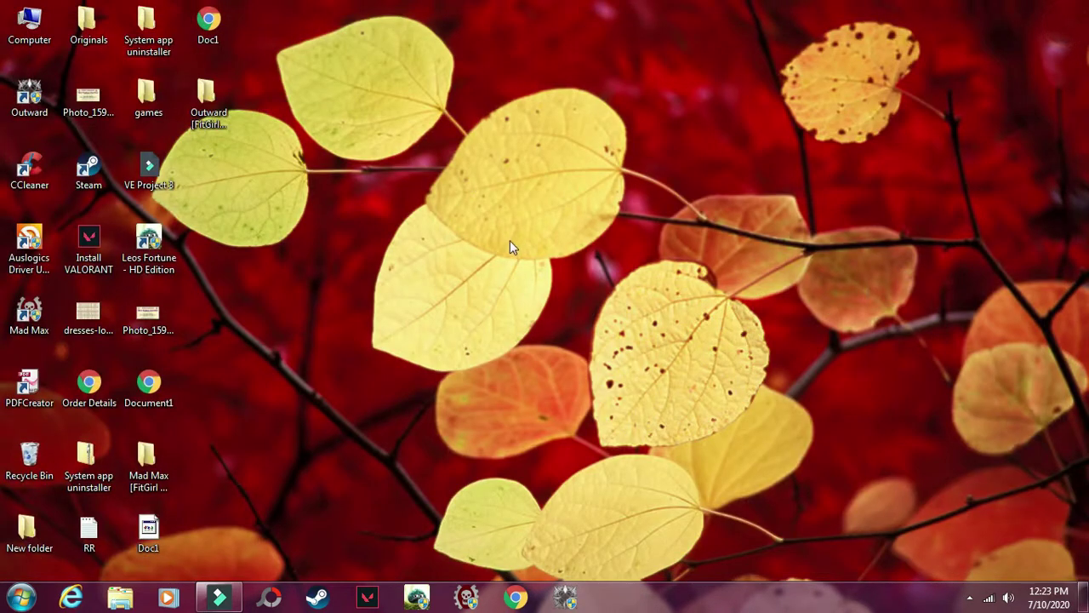
Refresh the desktop twice to check that the leaves background stays in place.
{"action": "right_click", "coordinate": [448, 215]}
{"action": "left_click", "coordinate": [481, 283]}
{"action": "right_click", "coordinate": [384, 183]}
{"action": "left_click", "coordinate": [443, 252]}
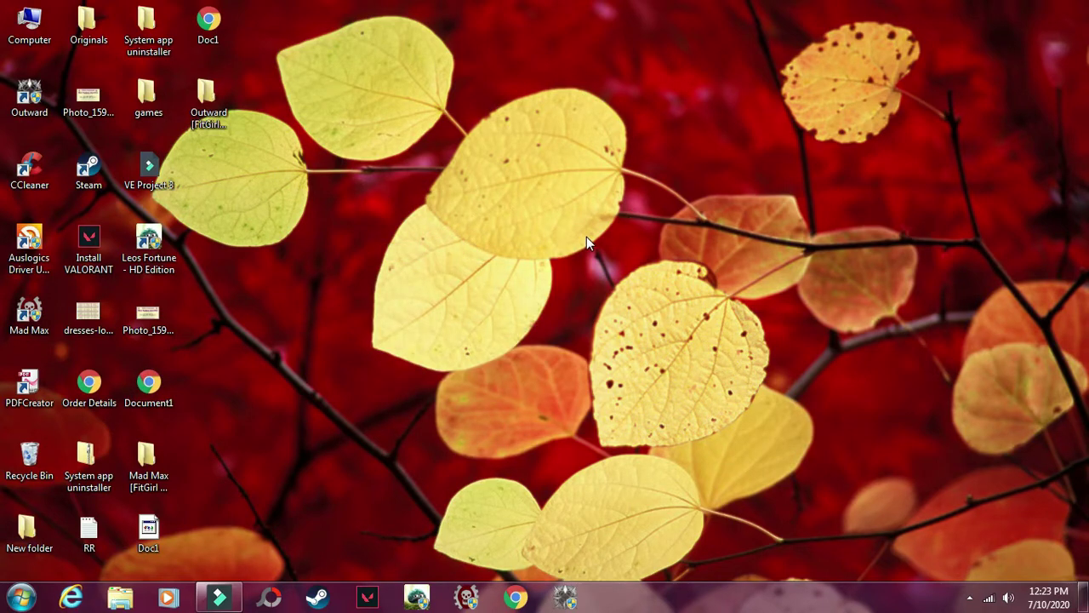